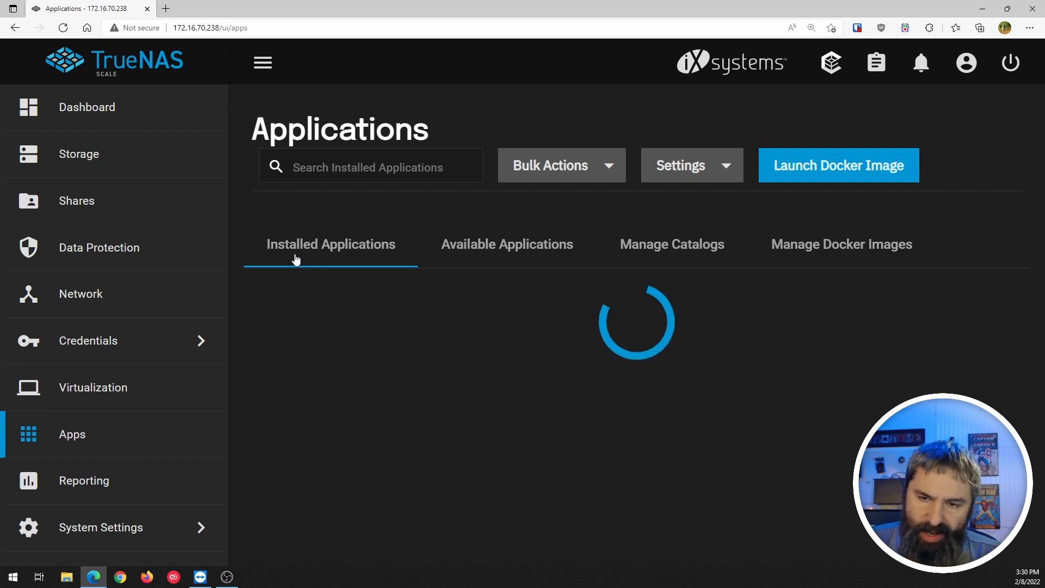
Search the Available Applications catalog for 'next', fixing the mistyped 'net'.
click(494, 250)
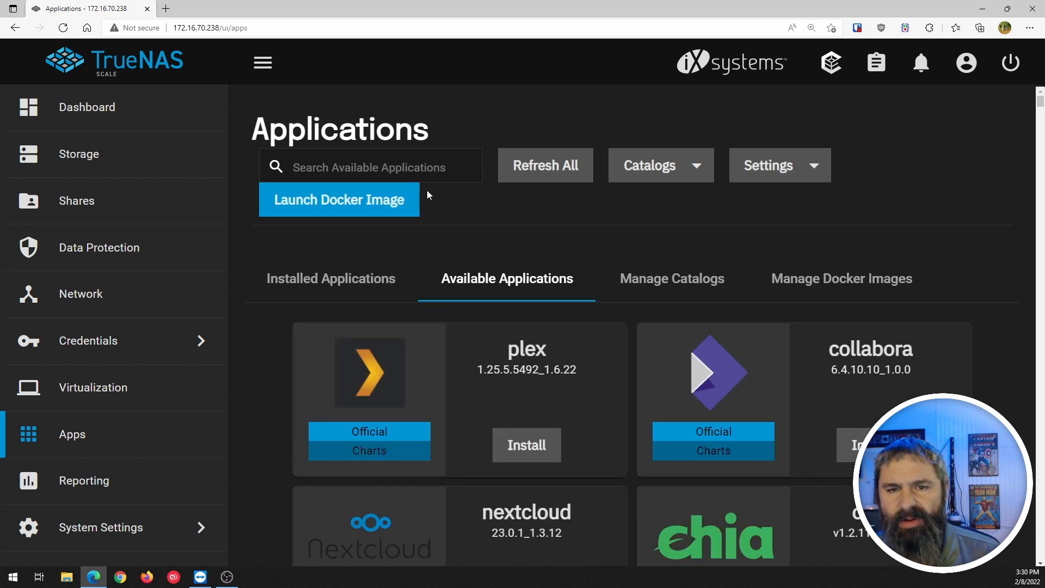
click(406, 166)
text(net)
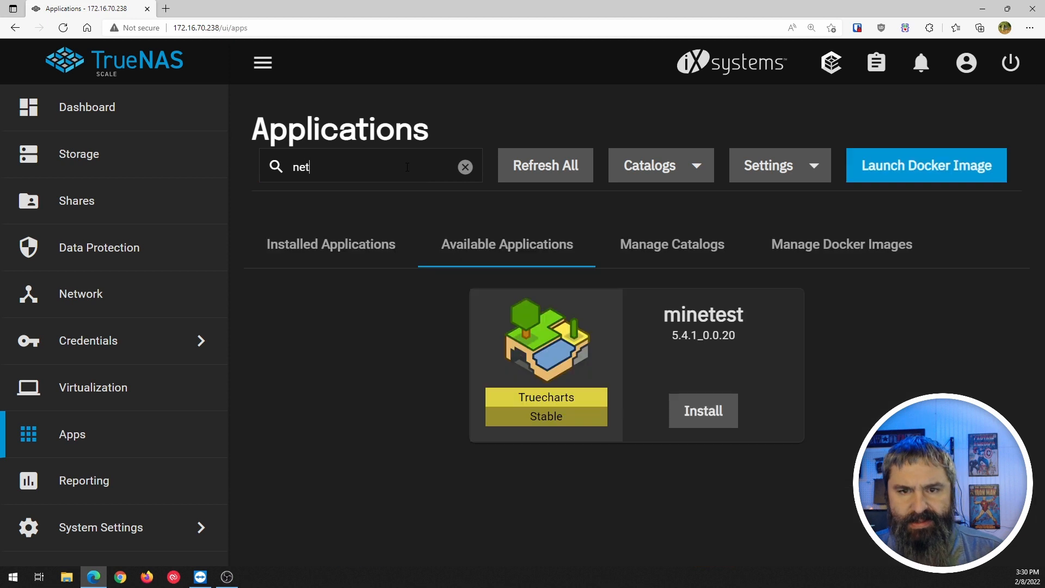
key(BackSpace)
text(xt)
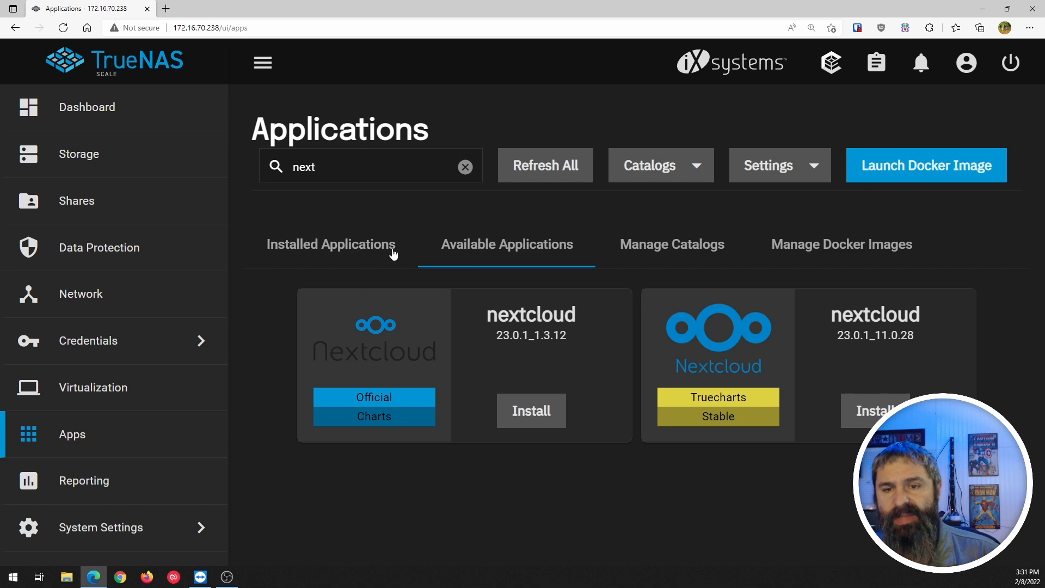
click(336, 165)
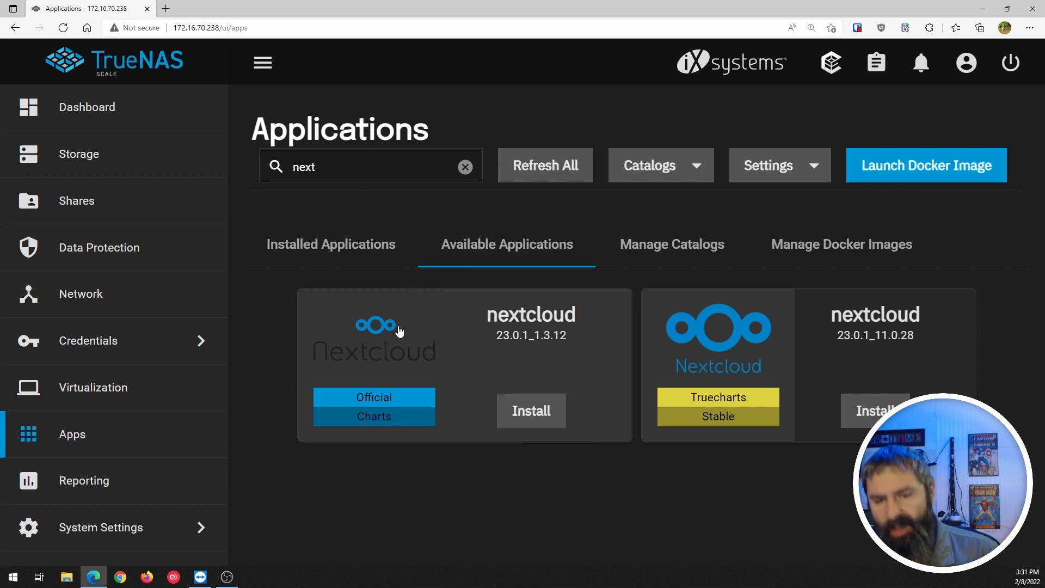
click(375, 412)
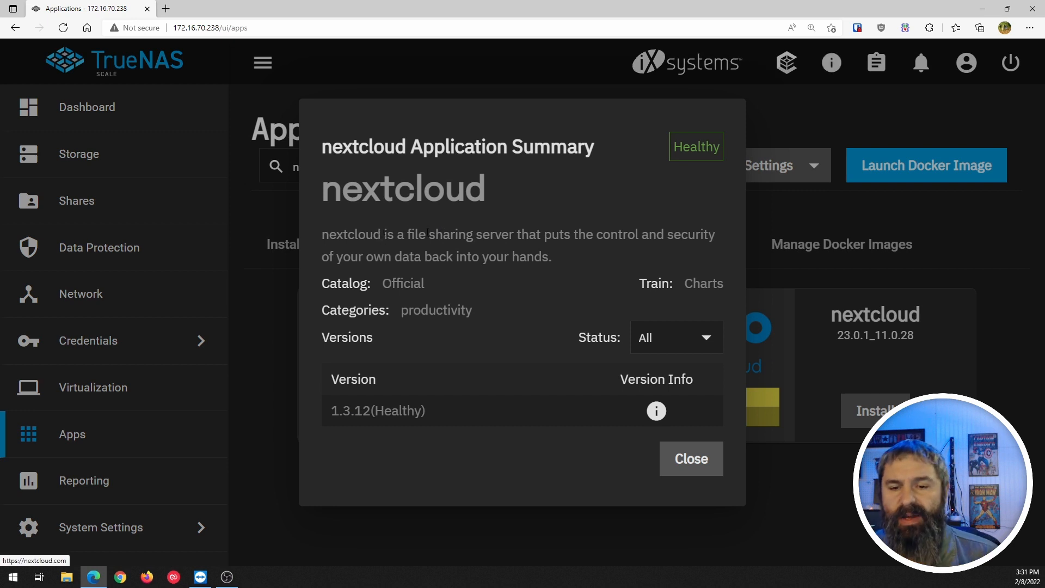
click(663, 338)
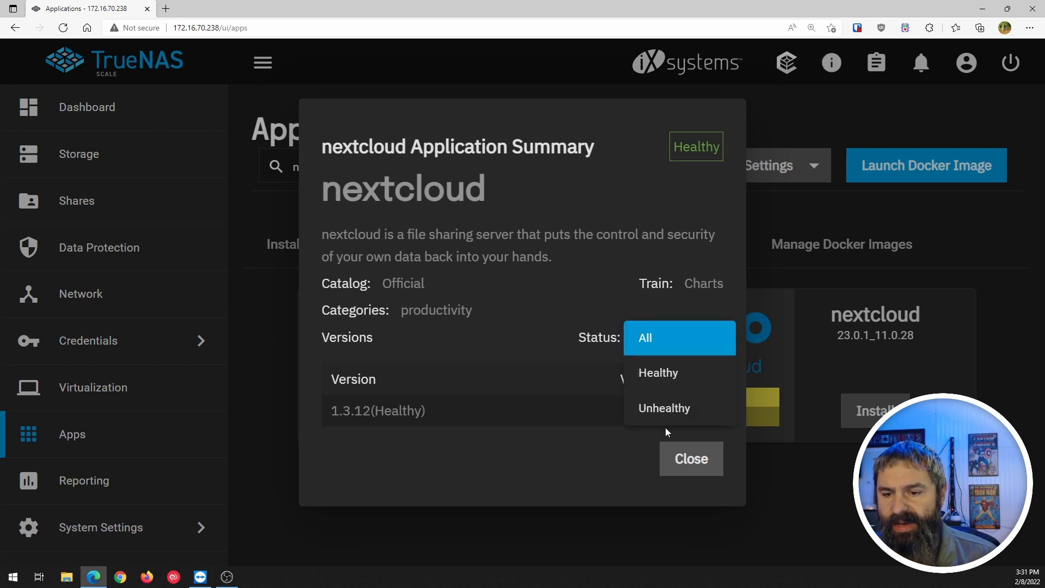
click(530, 322)
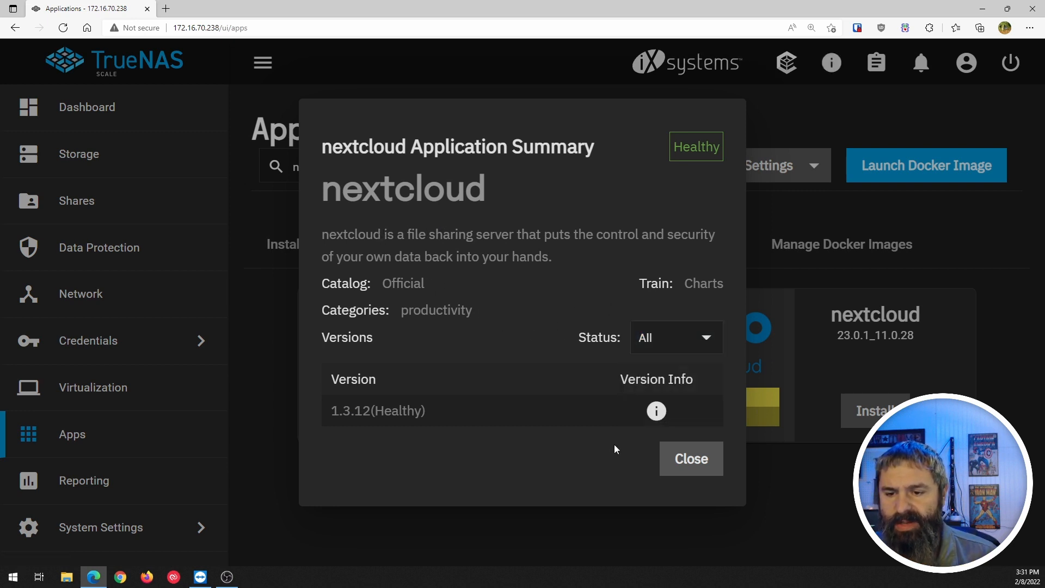
mouse_move(657, 411)
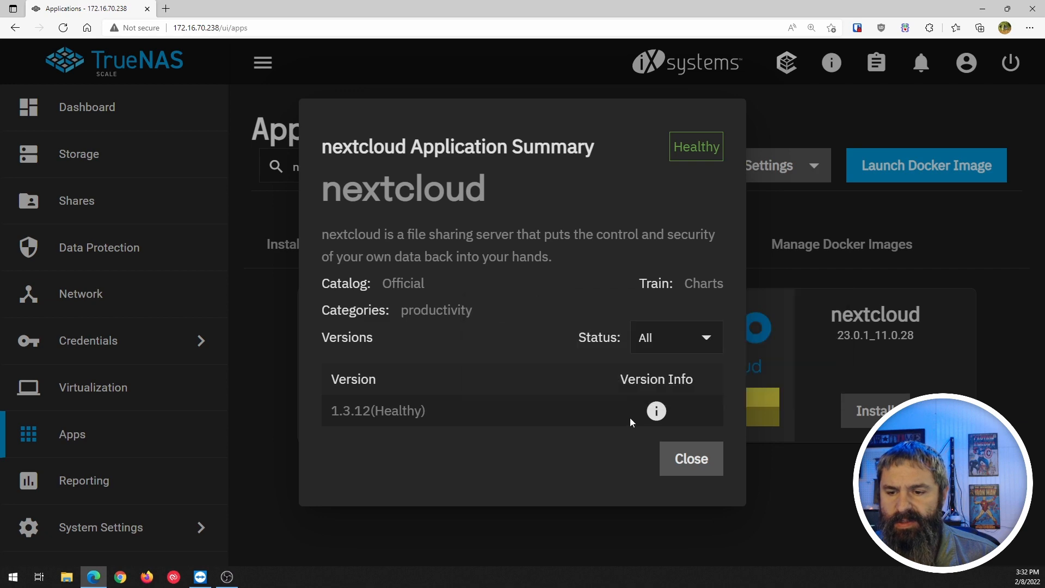
click(684, 465)
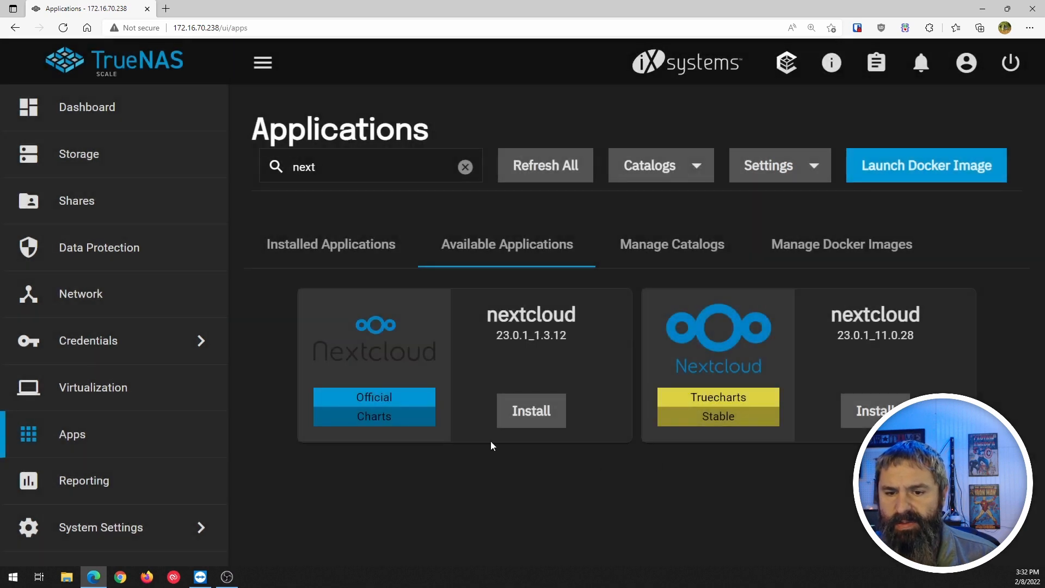
click(707, 430)
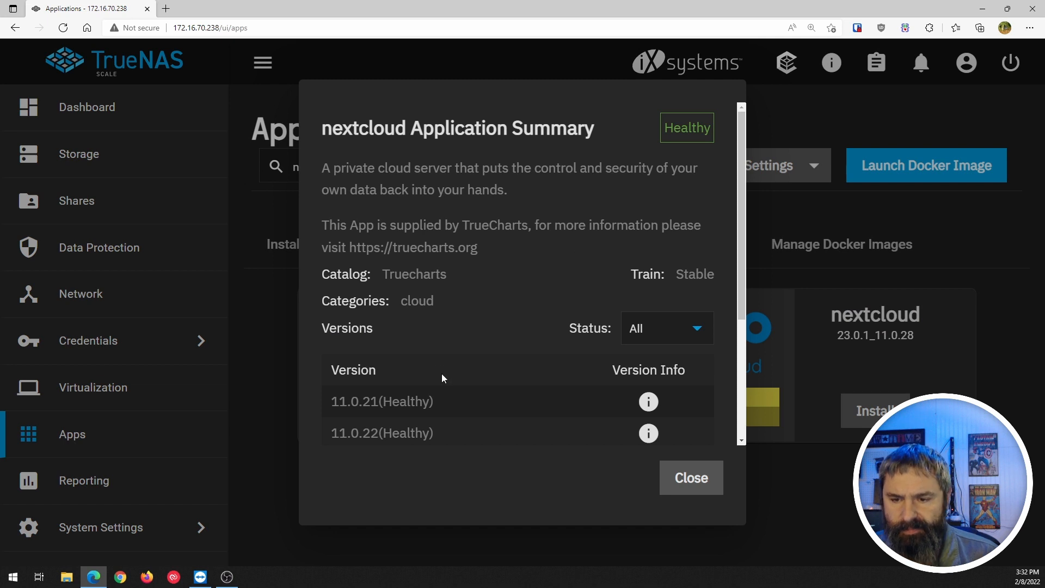
scroll(442, 376, down, 3)
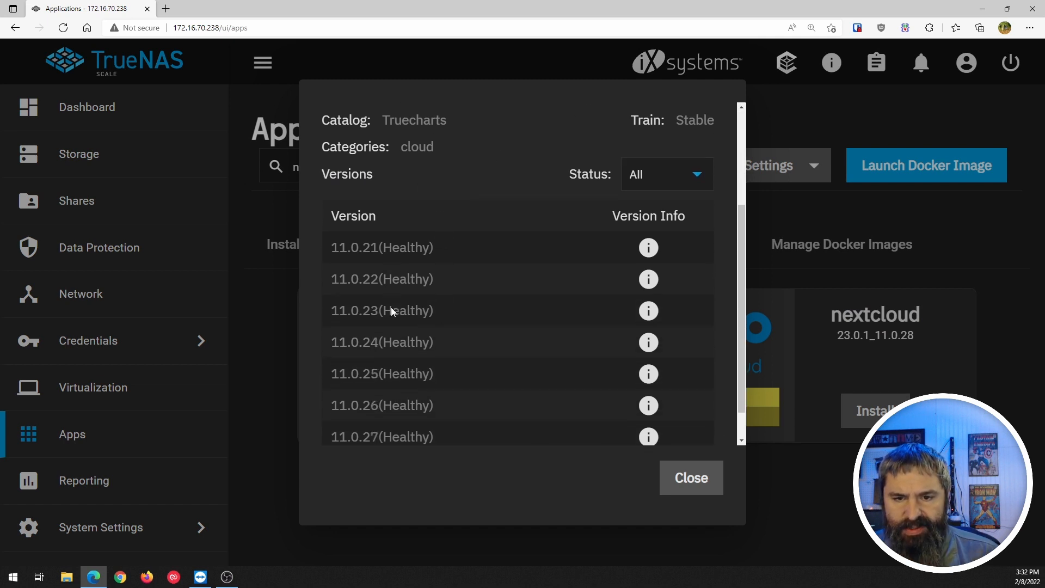
scroll(391, 311, down, 1)
scroll(424, 416, up, 4)
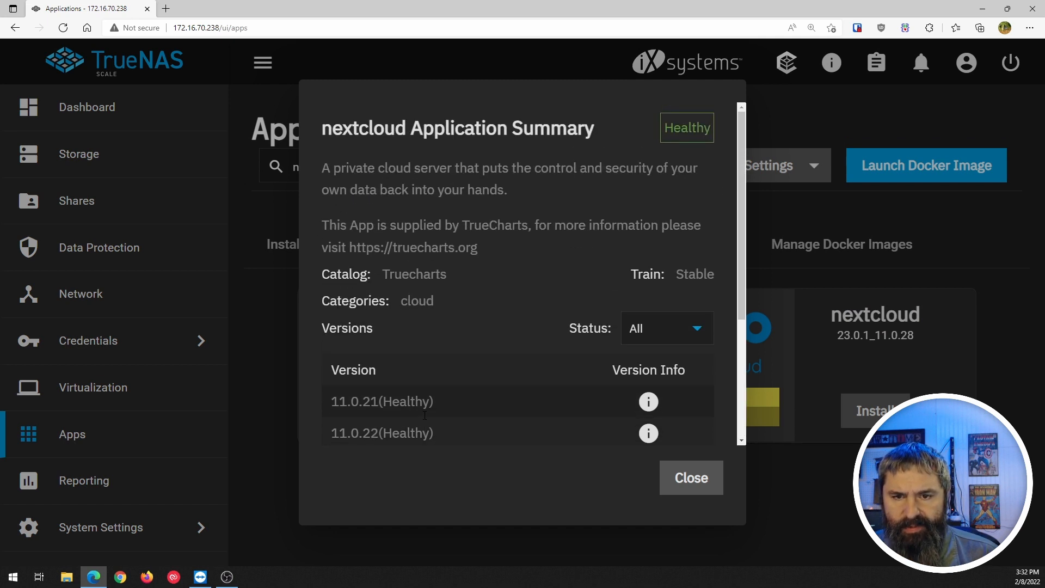
mouse_move(654, 435)
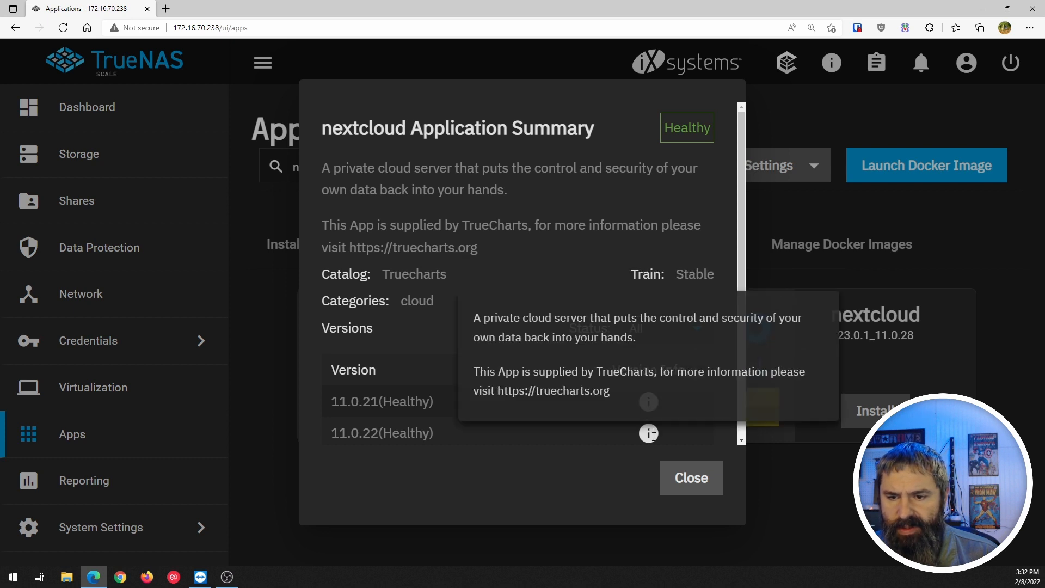
scroll(427, 368, down, 1)
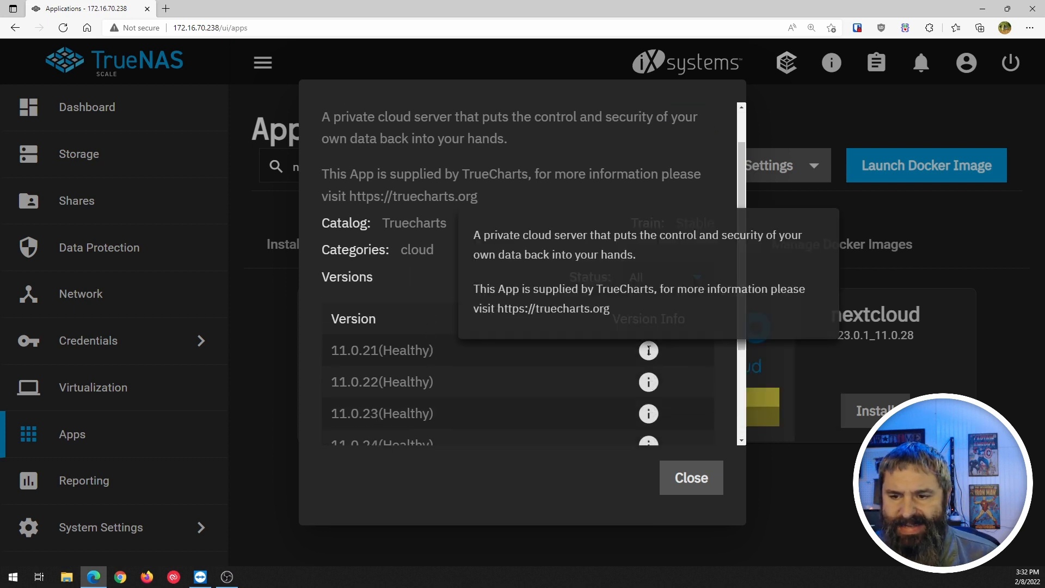
scroll(415, 298, up, 1)
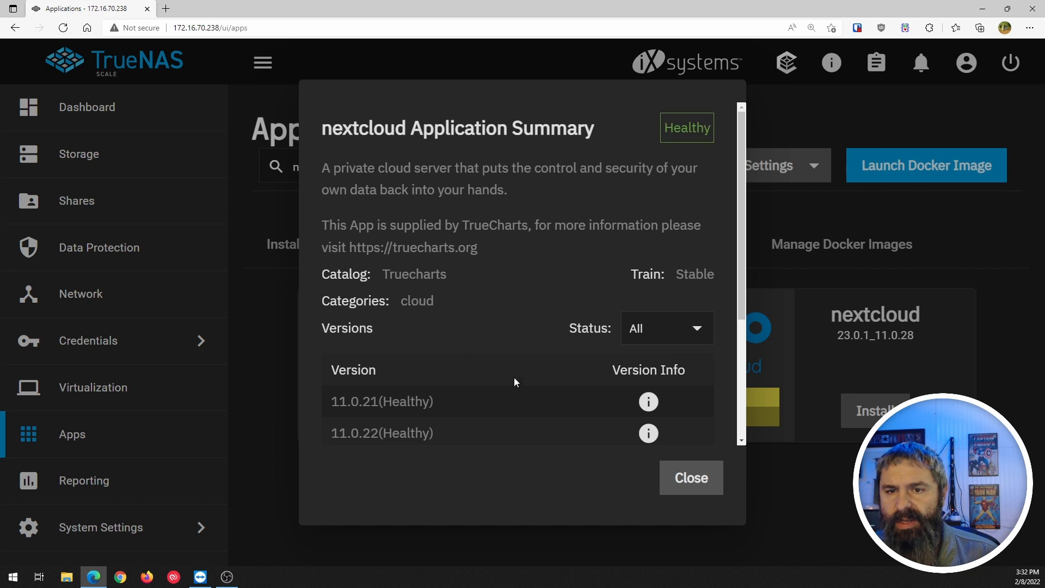
click(696, 474)
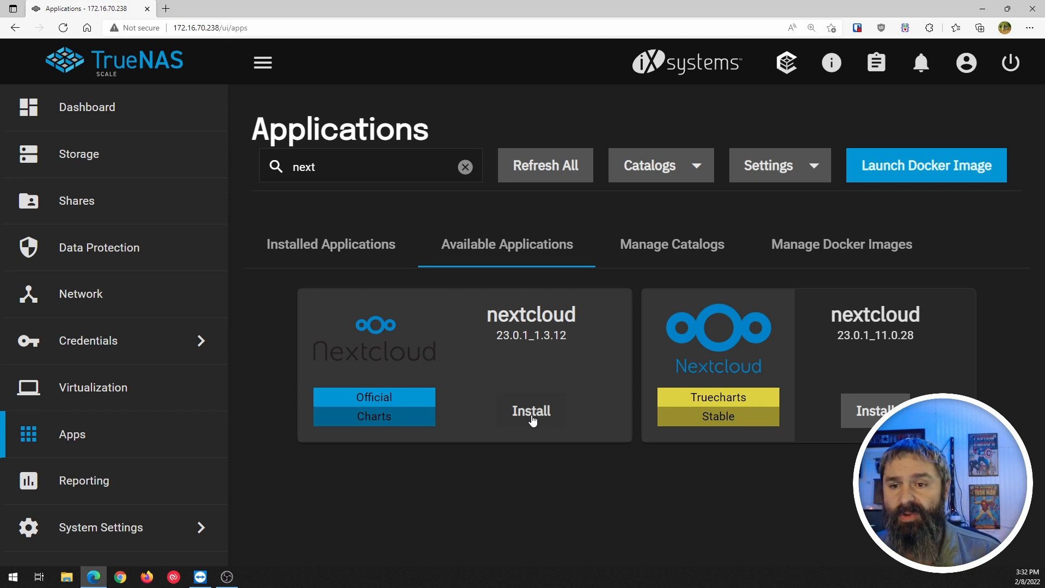
Browse the Docker Images, Catalogs and Installed Applications tabs.
click(835, 255)
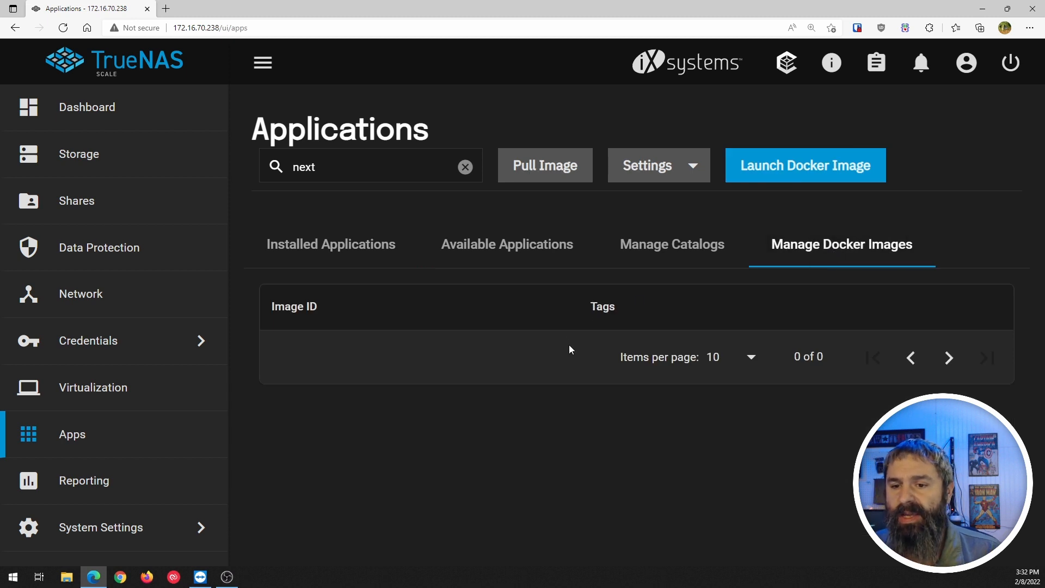
click(665, 255)
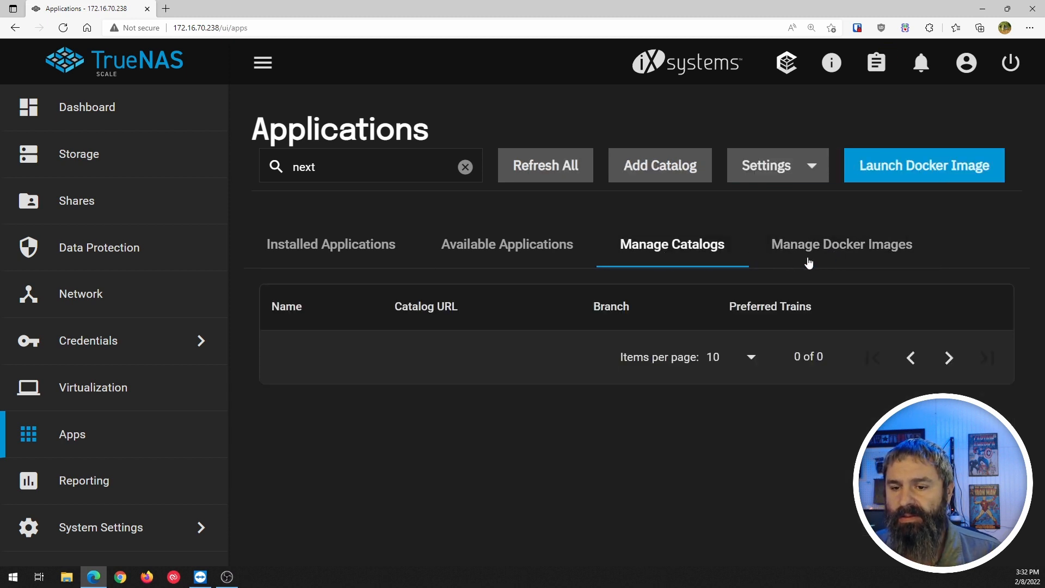
click(831, 255)
click(341, 253)
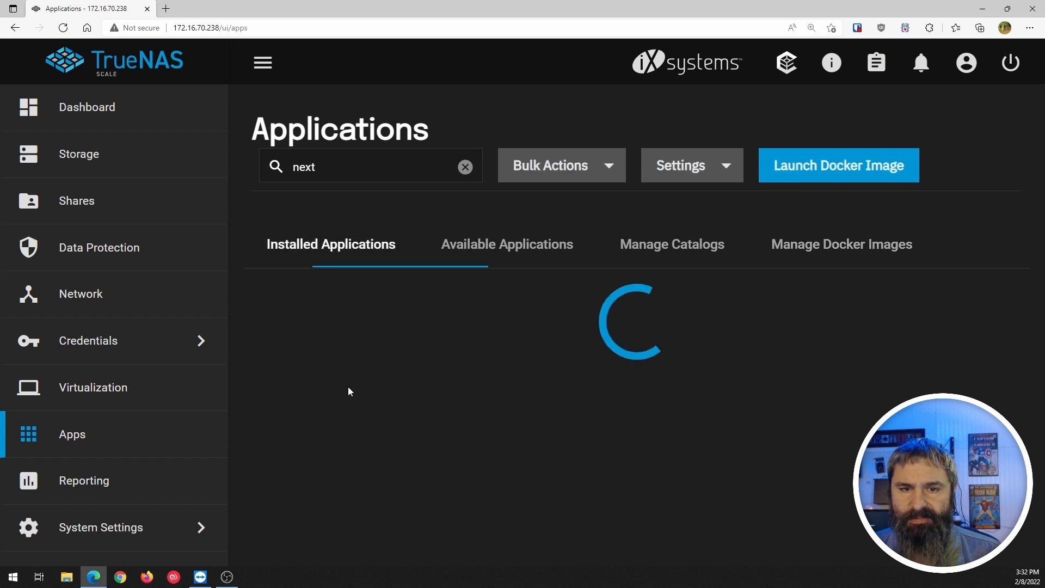
Clear the 'next' search and return to the Available Applications catalog listing nextcloud 23.0.1_1.3.12.
click(464, 167)
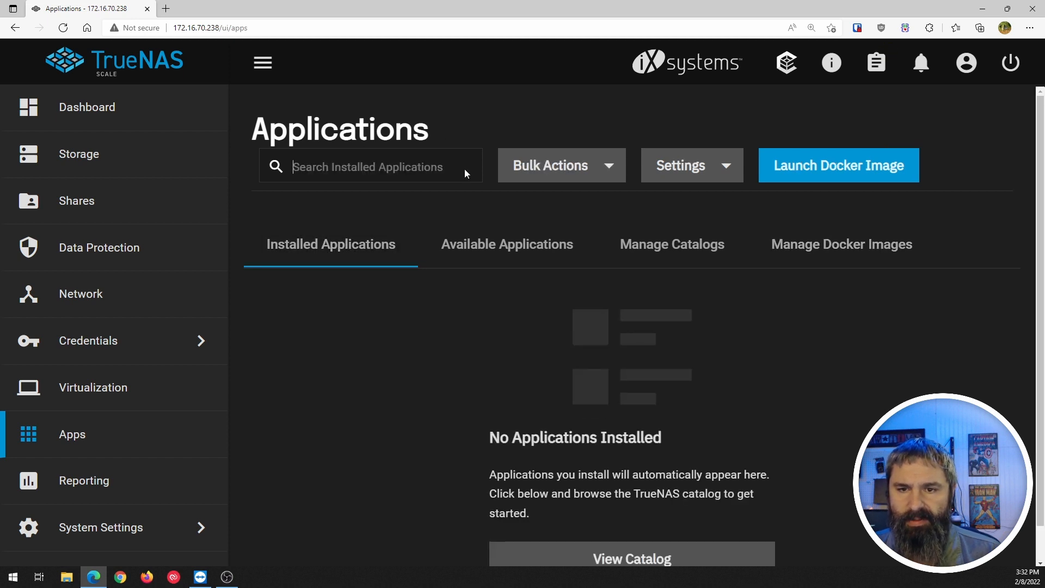
click(819, 252)
scroll(468, 349, down, 2)
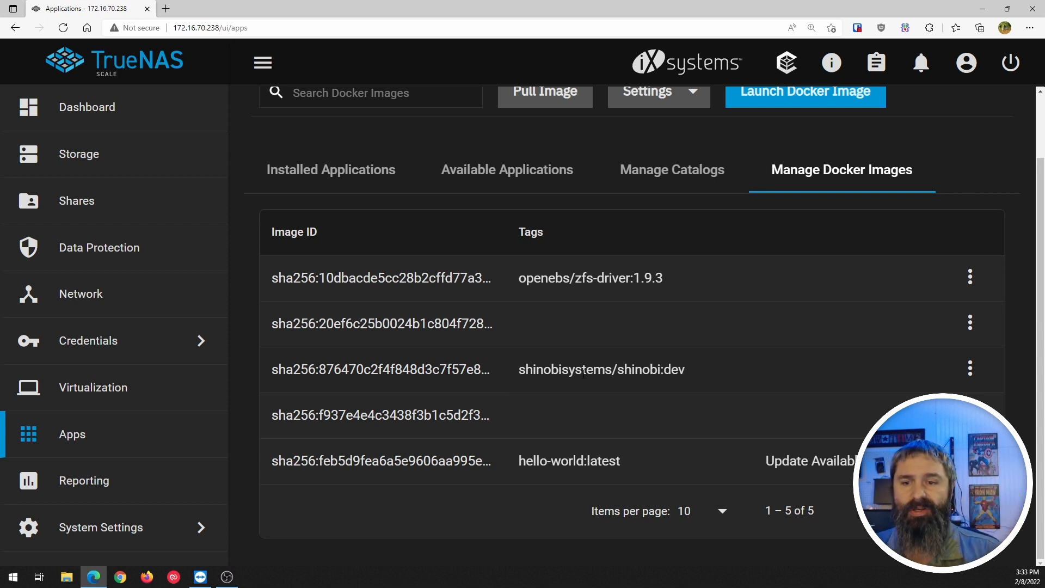
scroll(583, 374, up, 2)
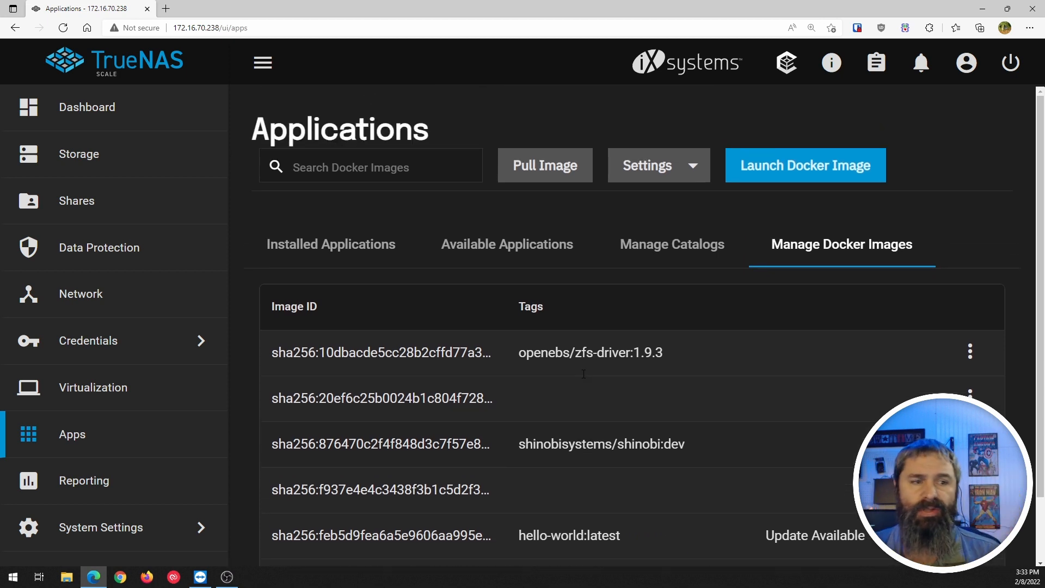
click(519, 248)
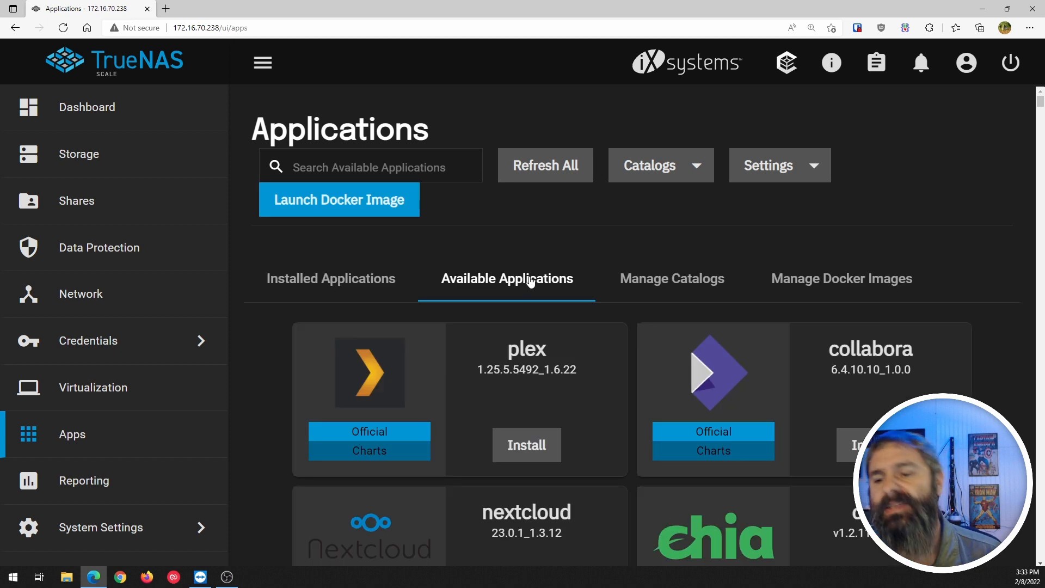
scroll(564, 321, down, 3)
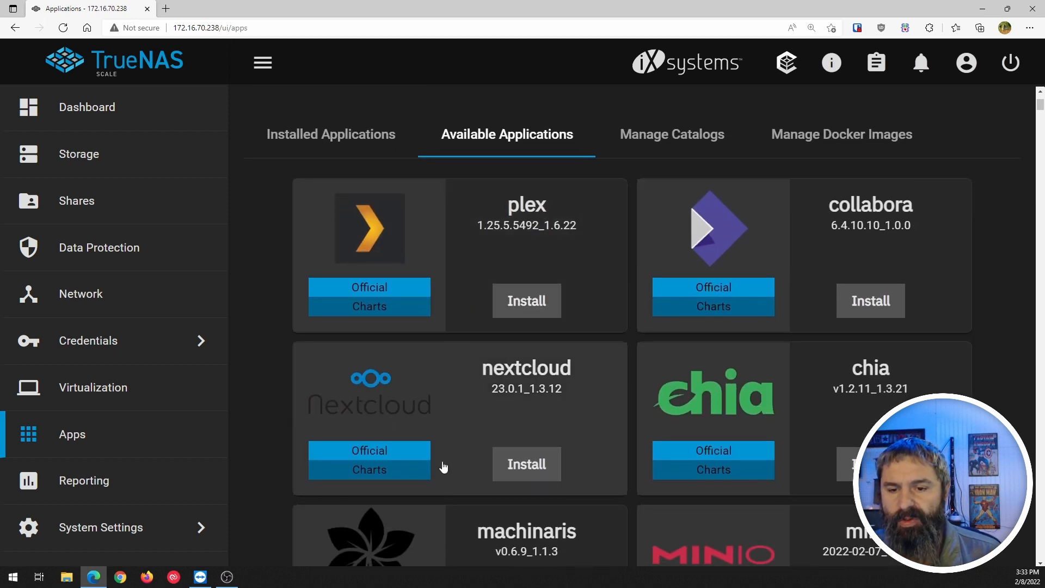
Start the official nextcloud install, naming it NextCloudO and keeping version 1.3.12.
click(526, 464)
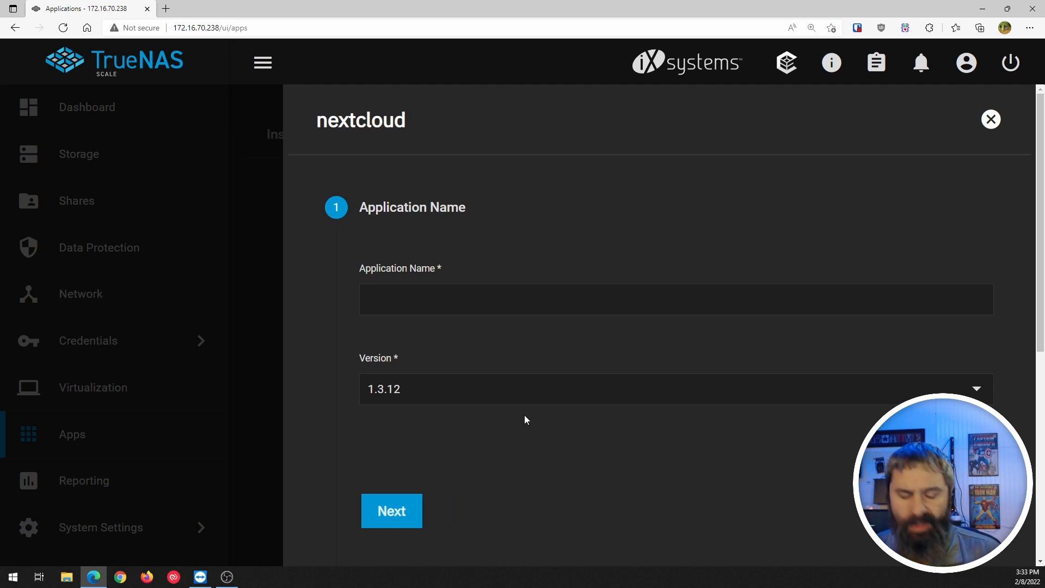
click(420, 305)
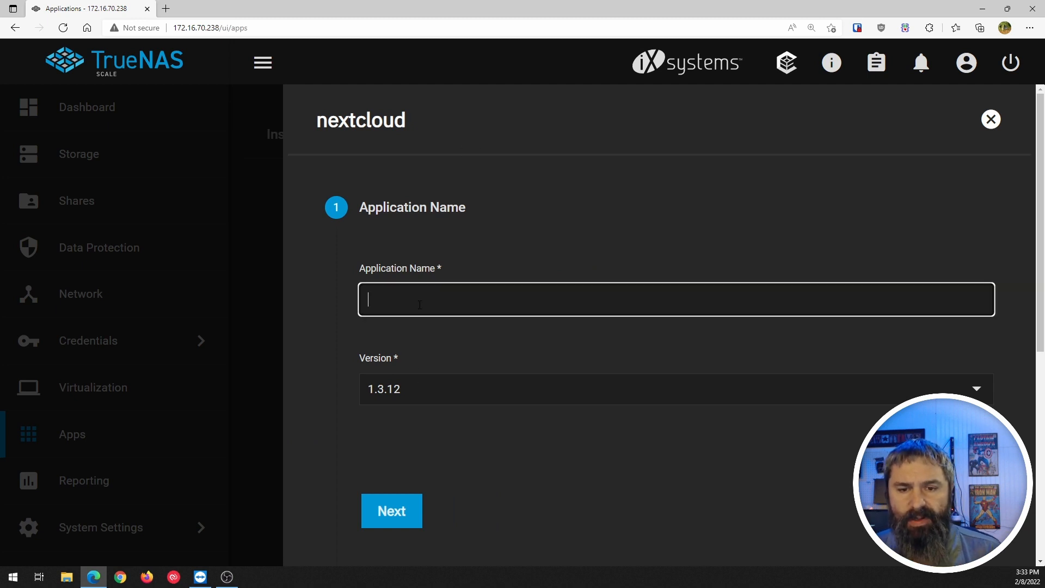
text(NextC)
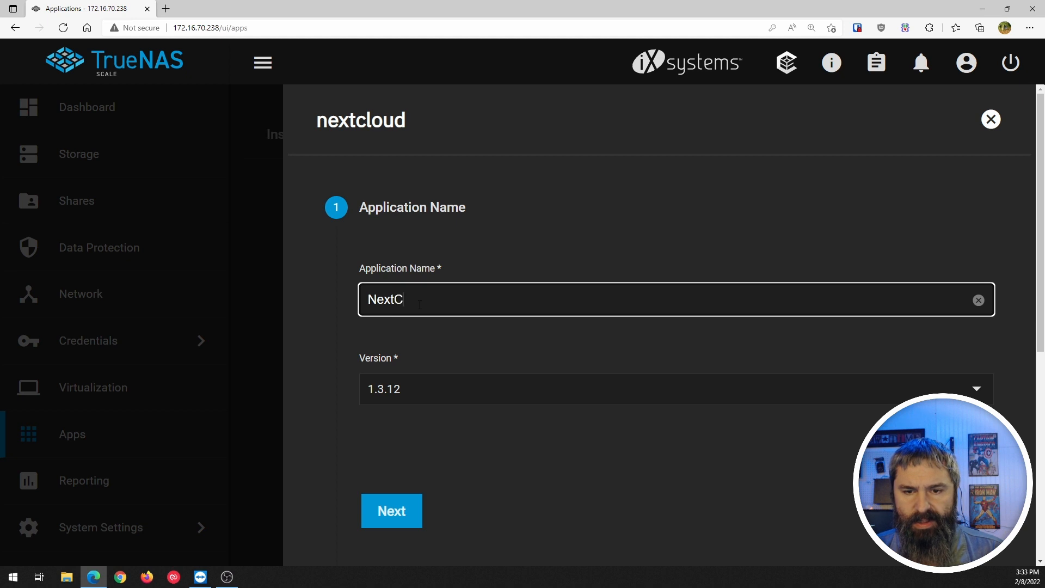
text(loud_)
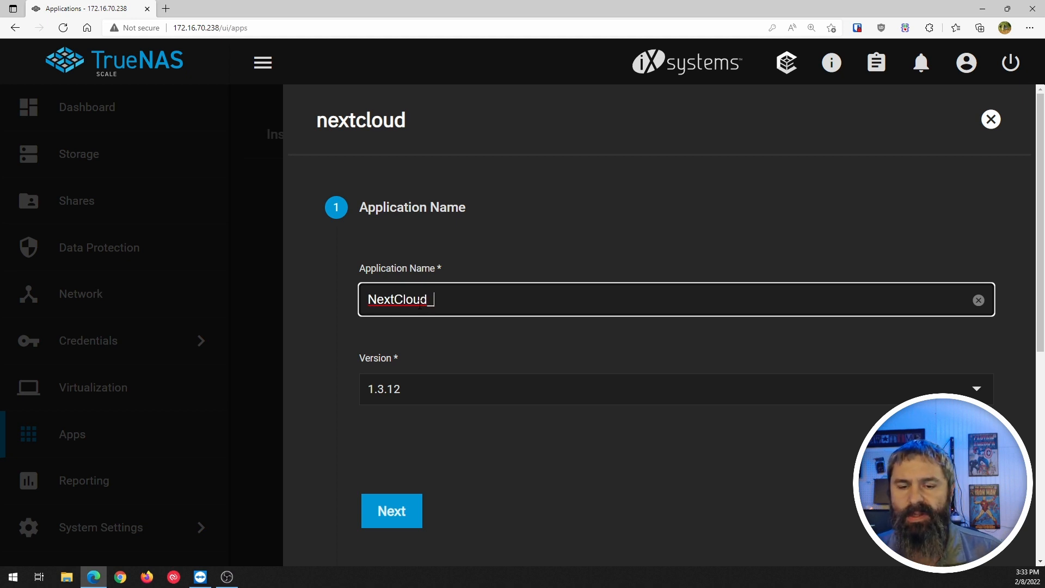
key(BackSpace)
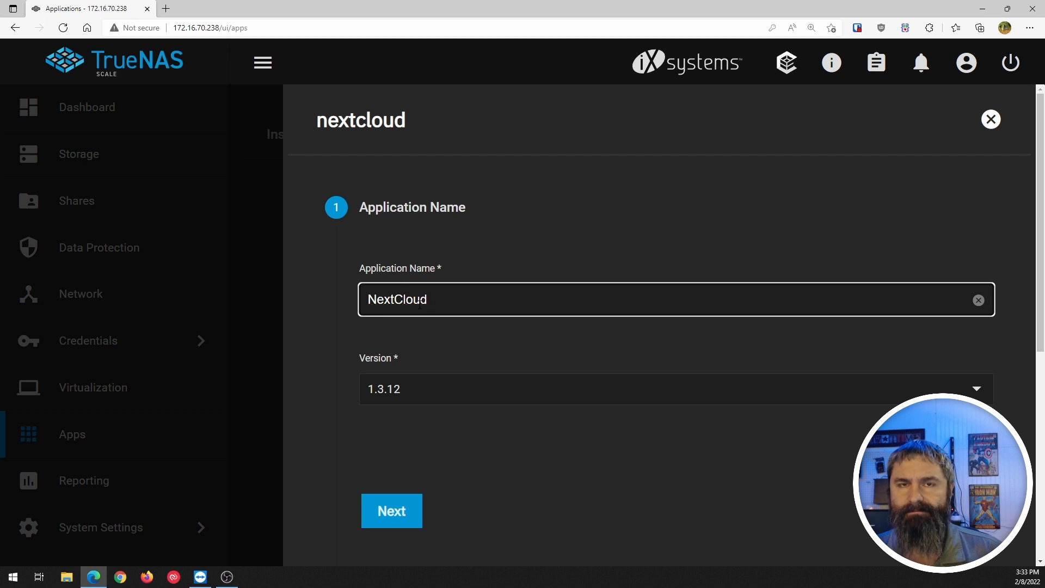
text(O)
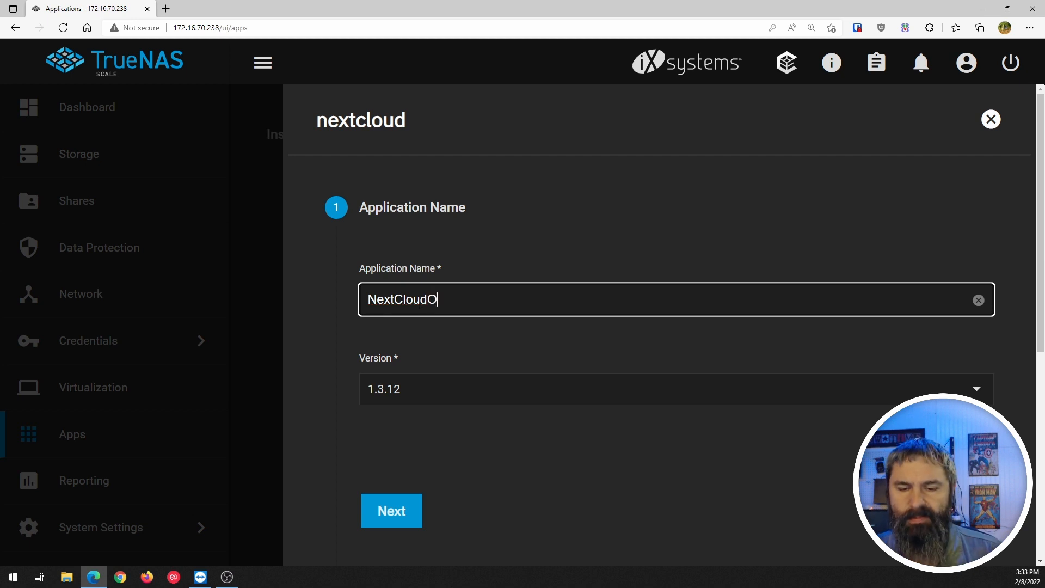
click(439, 392)
click(443, 397)
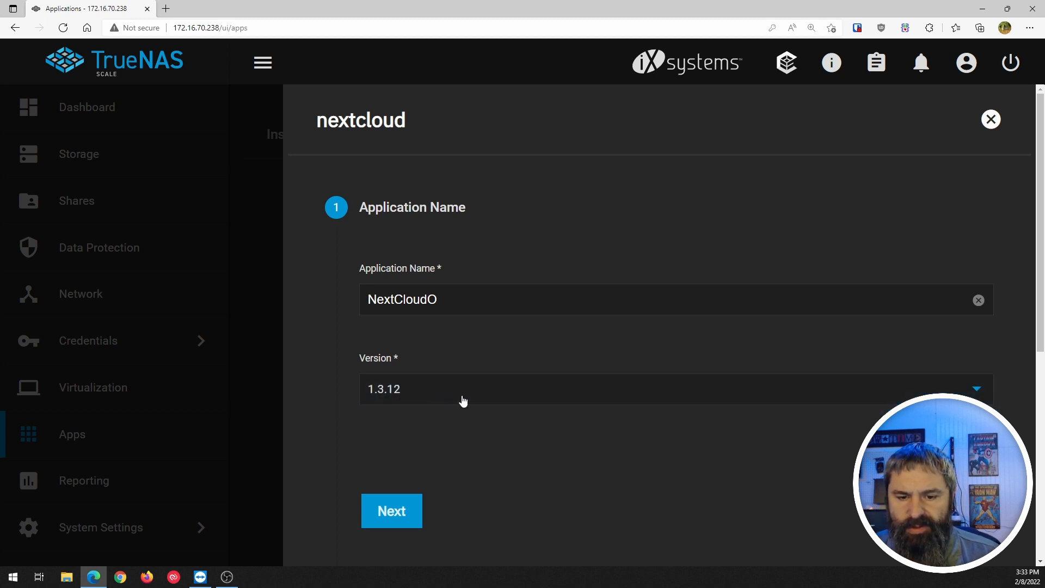
scroll(489, 418, down, 4)
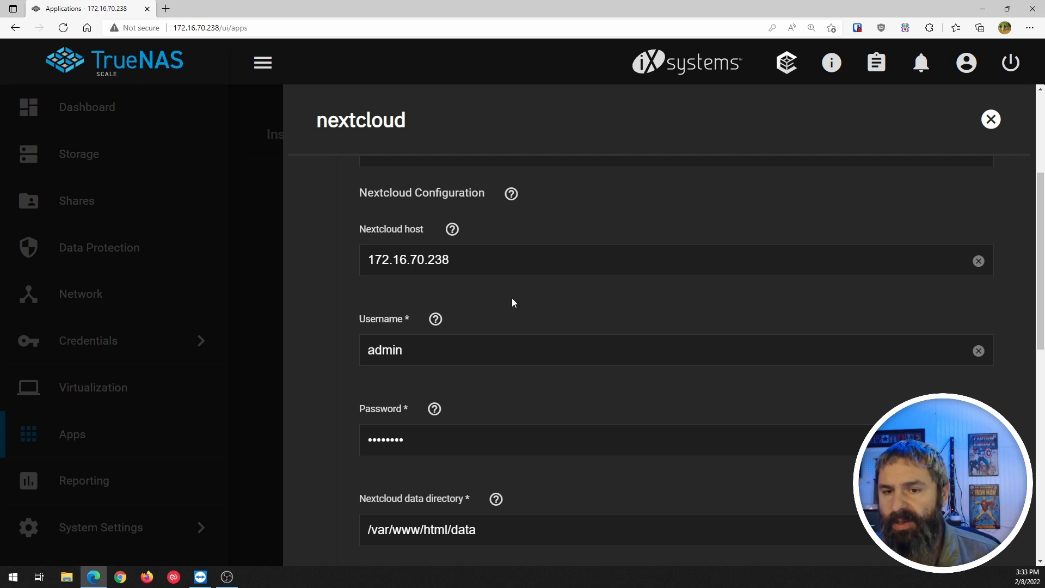
Review the default Nextcloud host setting and its help text.
scroll(511, 298, up, 3)
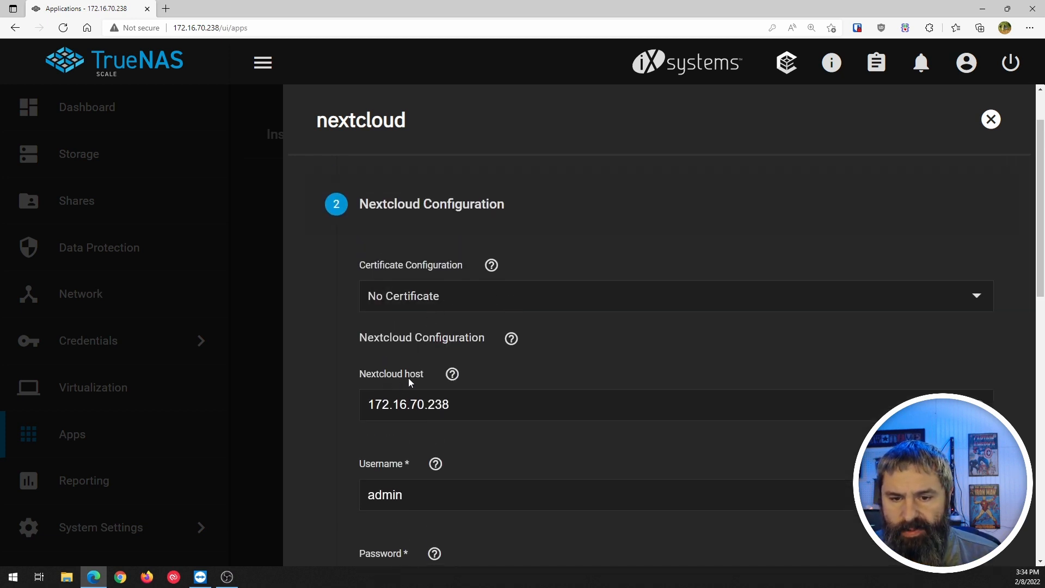
click(456, 377)
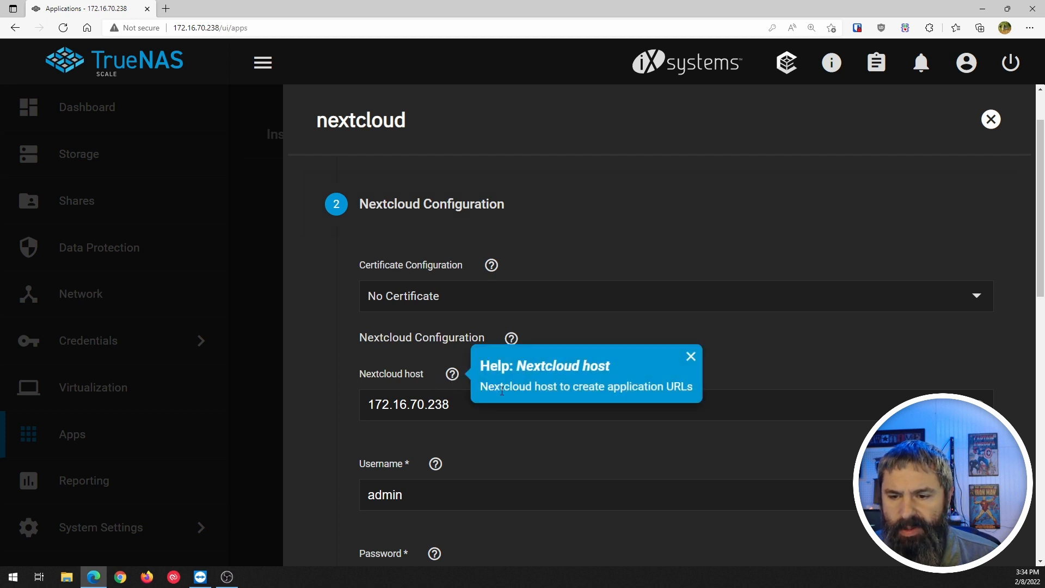
click(690, 357)
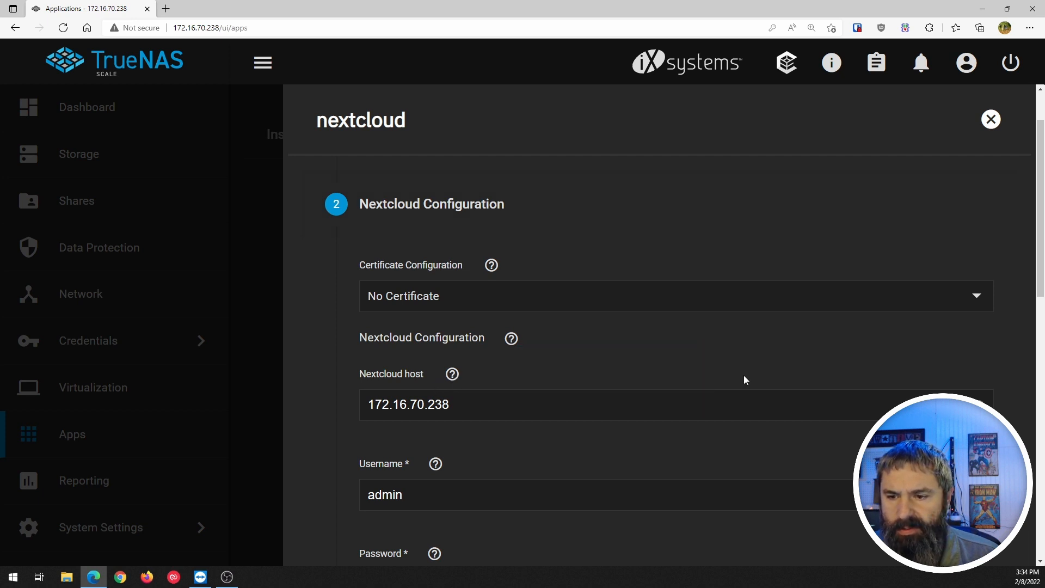
click(432, 404)
click(561, 381)
scroll(562, 379, down, 1)
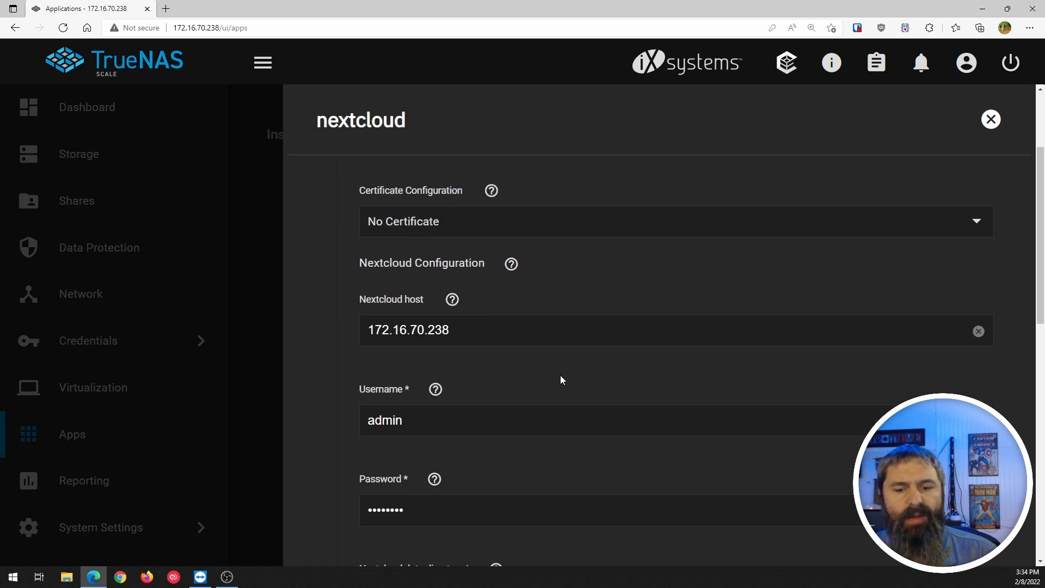
scroll(562, 379, down, 2)
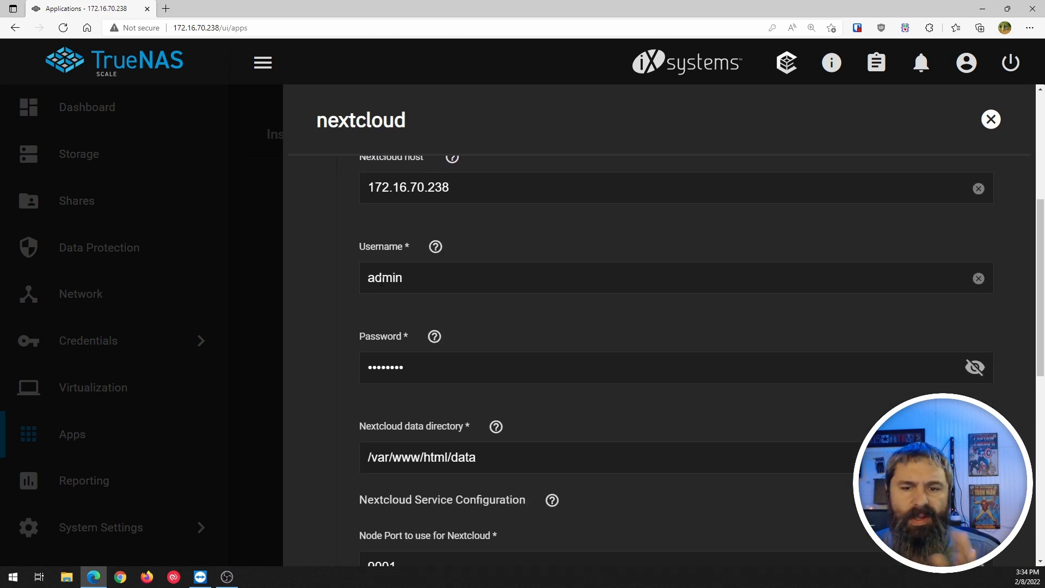
Check the default admin password and service settings, keep node port 9001, and continue.
click(975, 367)
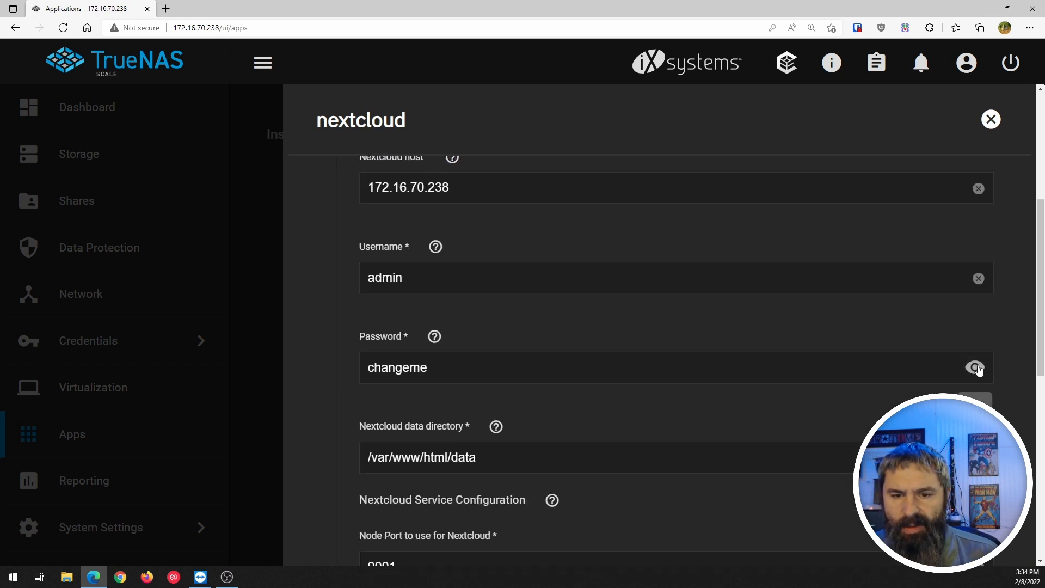
click(975, 368)
scroll(379, 314, down, 3)
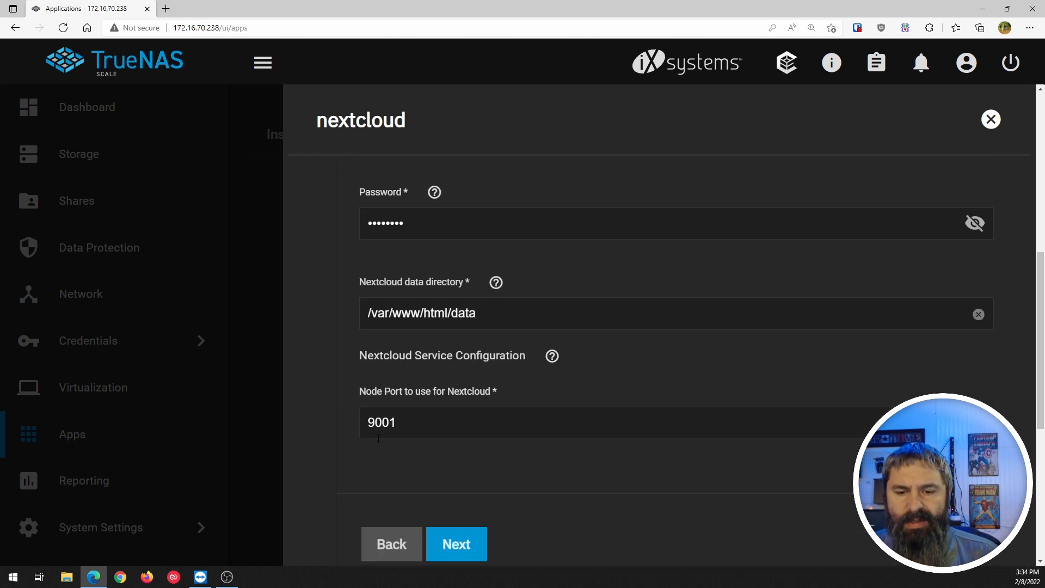
scroll(383, 396, down, 2)
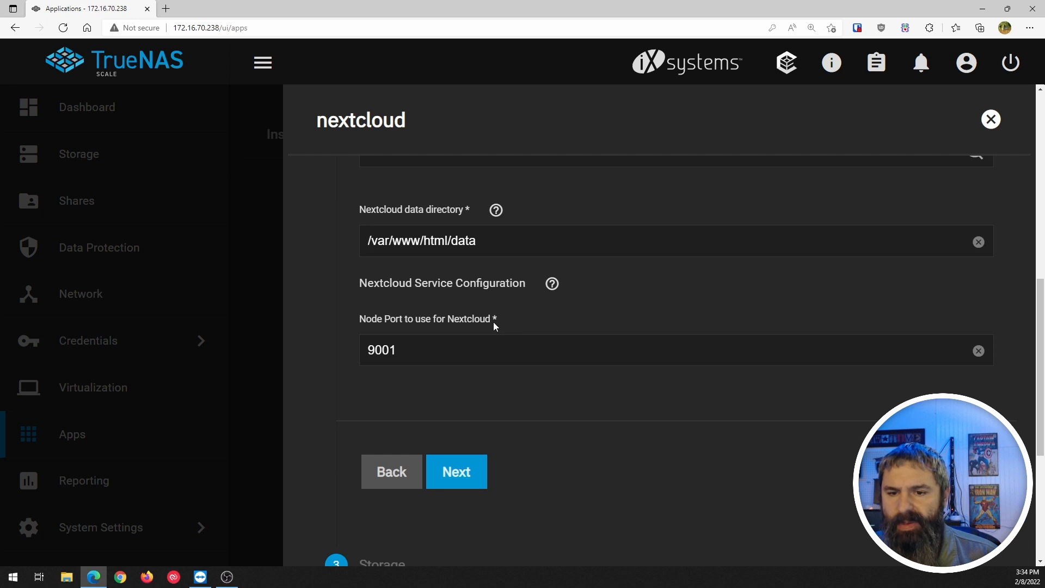
click(551, 284)
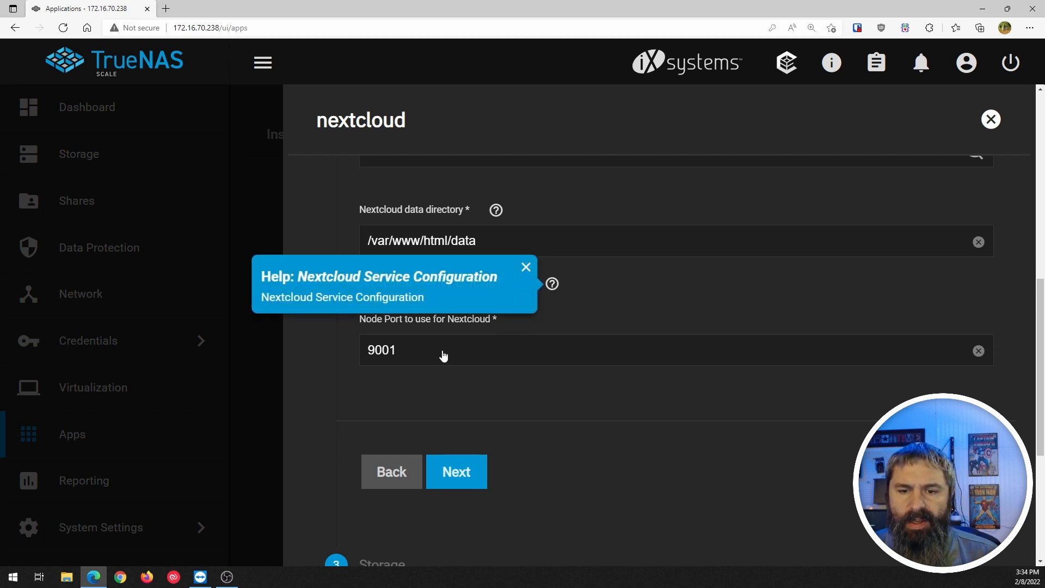
click(526, 266)
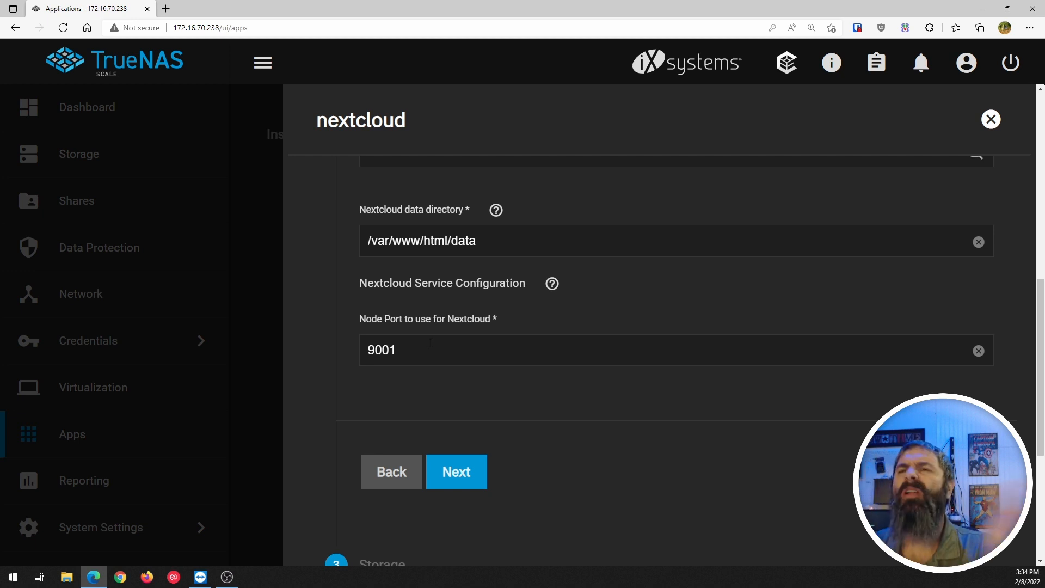
scroll(472, 413, down, 1)
click(466, 412)
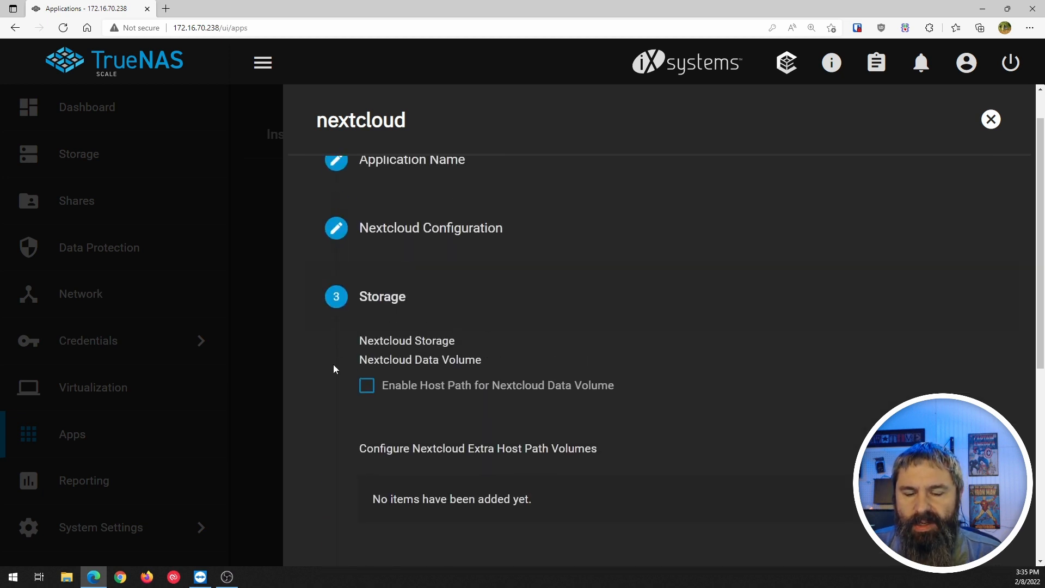
Leave Enable Host Path unchecked with no extra volumes and proceed to Scaling/Upgrade Policy.
scroll(400, 318, down, 2)
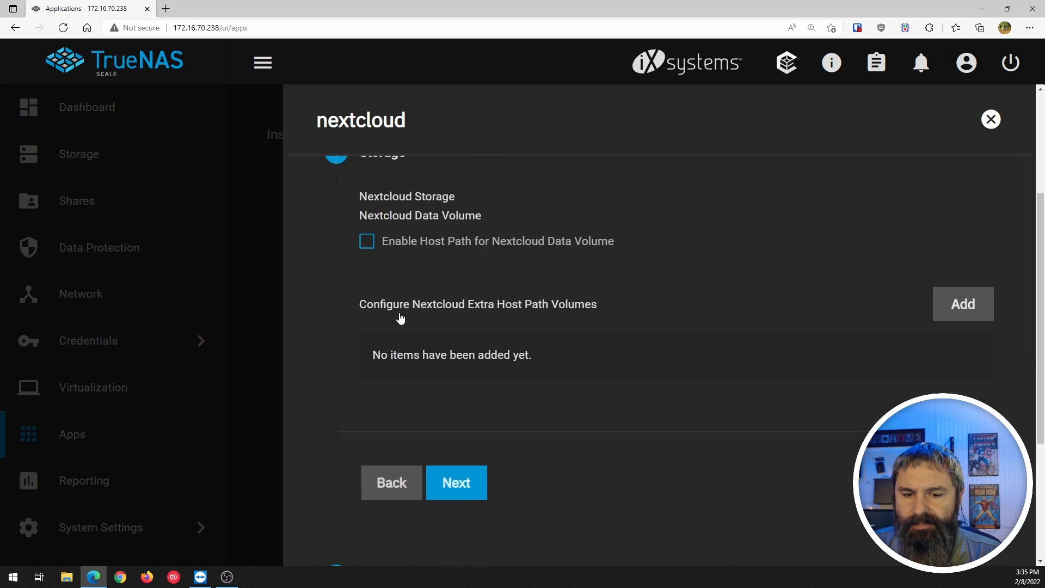
scroll(402, 326, up, 1)
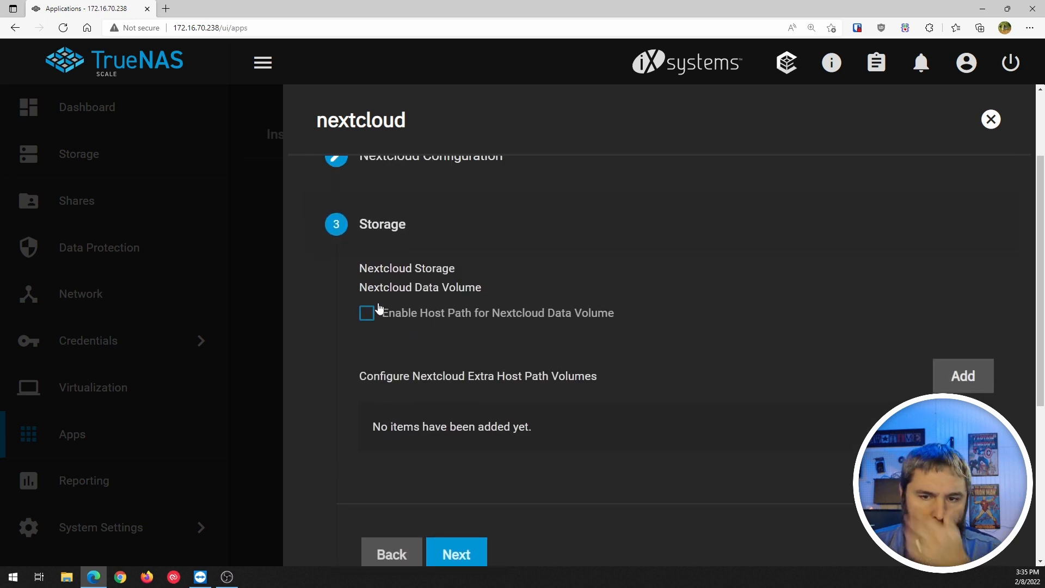
scroll(405, 320, down, 2)
click(456, 414)
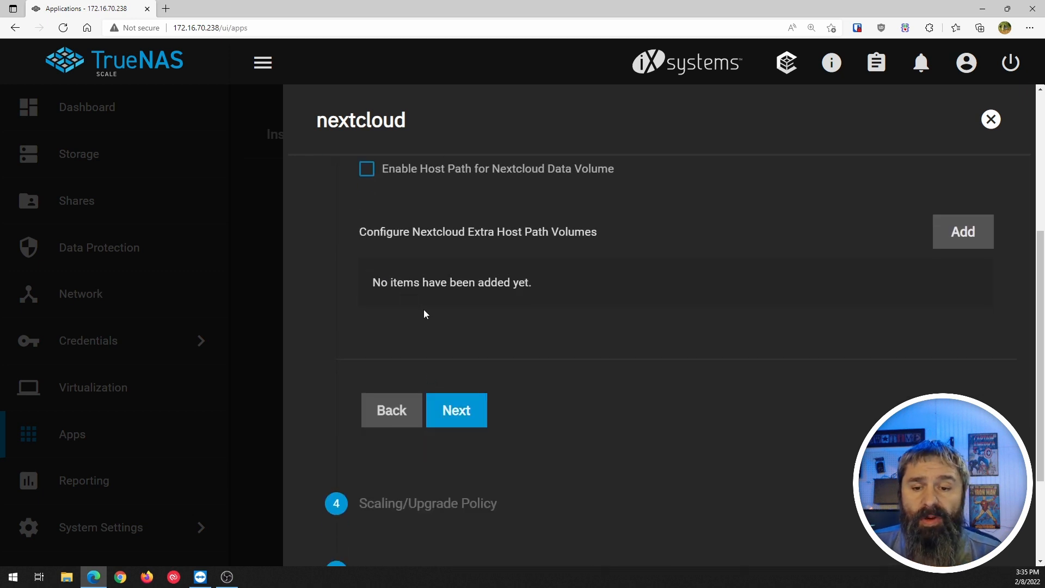
scroll(423, 314, up, 5)
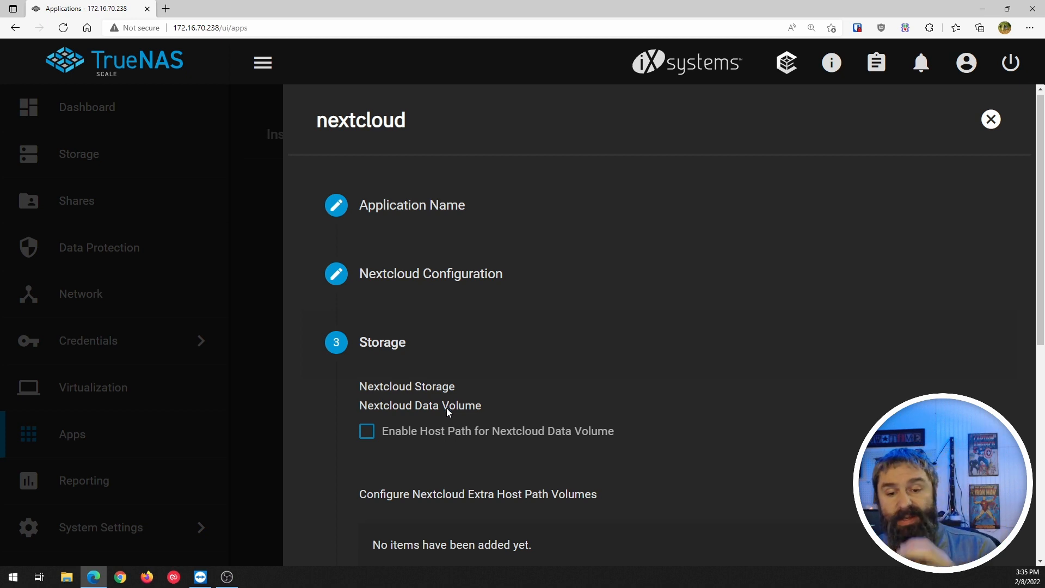
scroll(446, 408, down, 1)
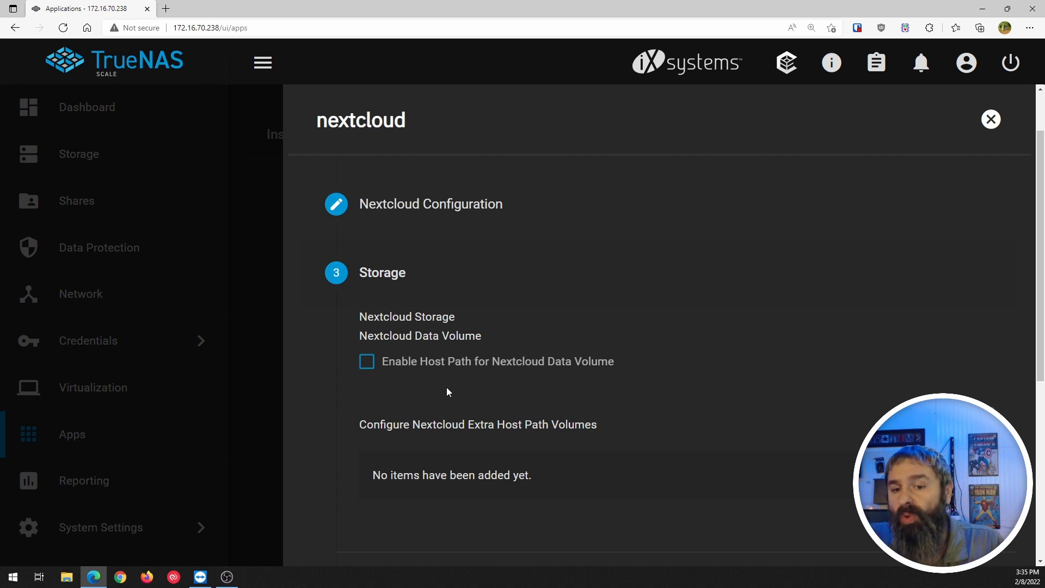
scroll(448, 369, down, 3)
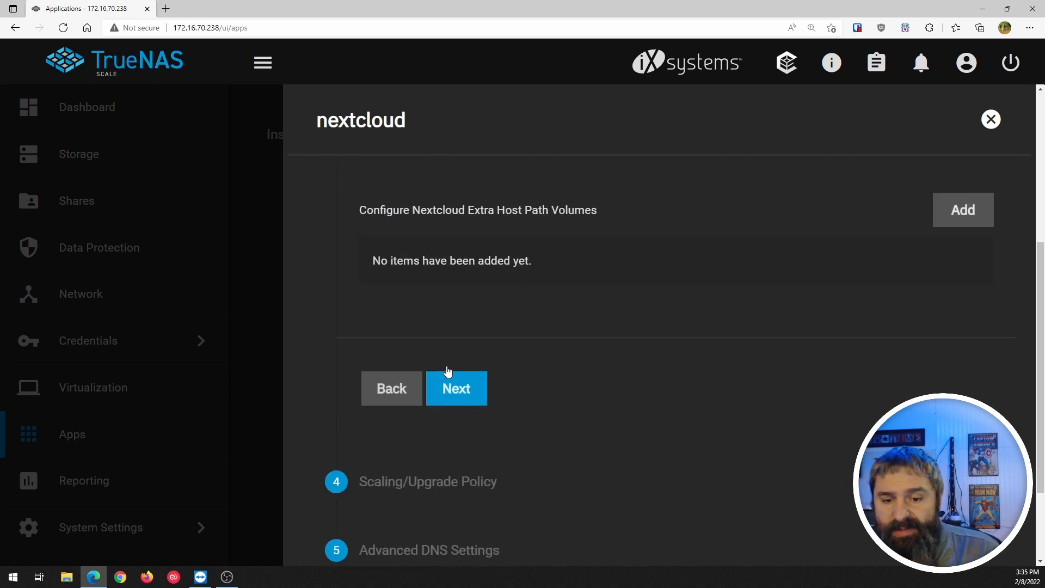
click(462, 394)
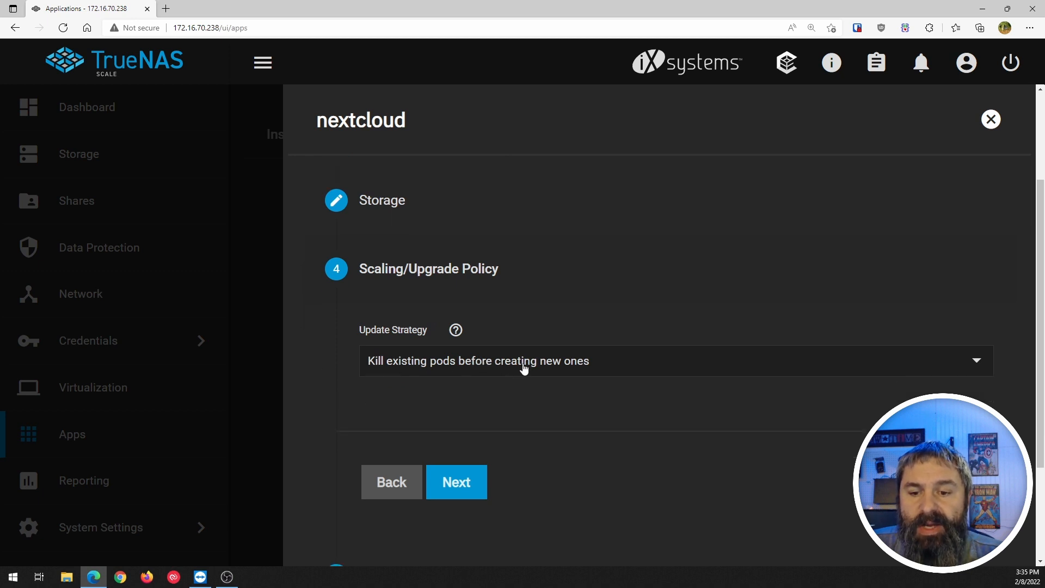
Keep the update strategy 'Kill existing pods before creating new ones'.
click(563, 373)
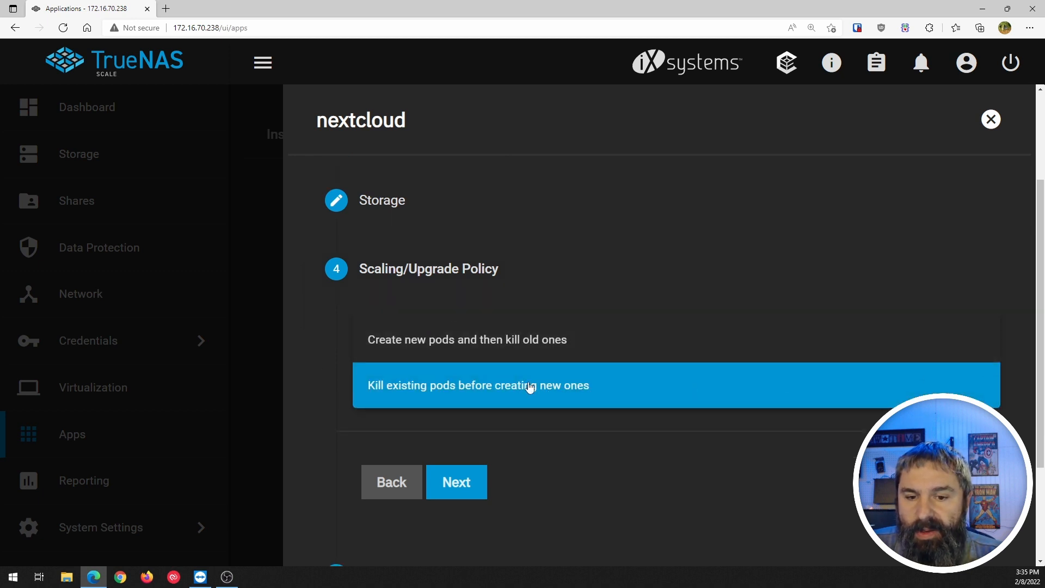
click(570, 430)
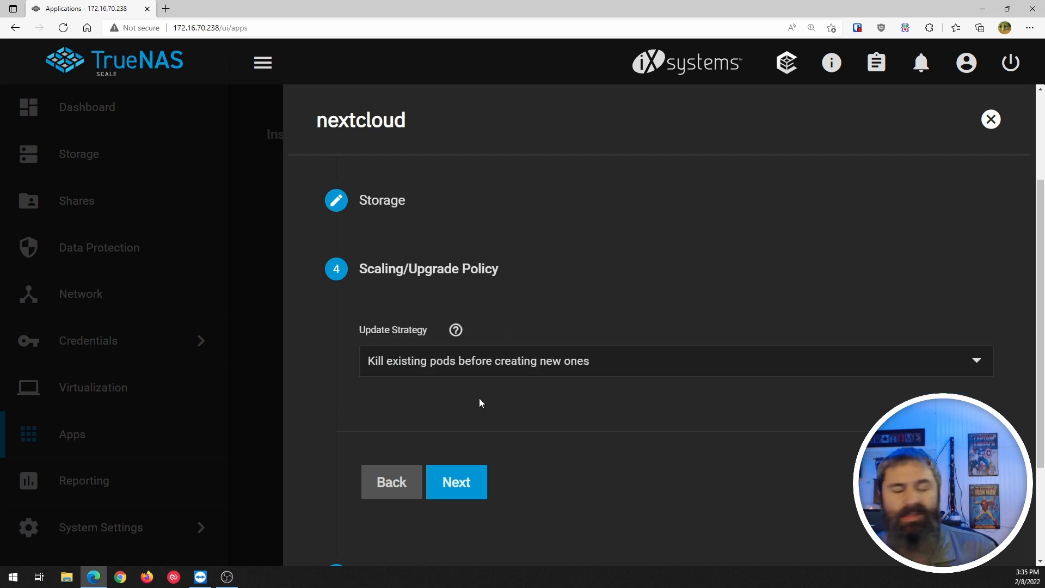
click(458, 331)
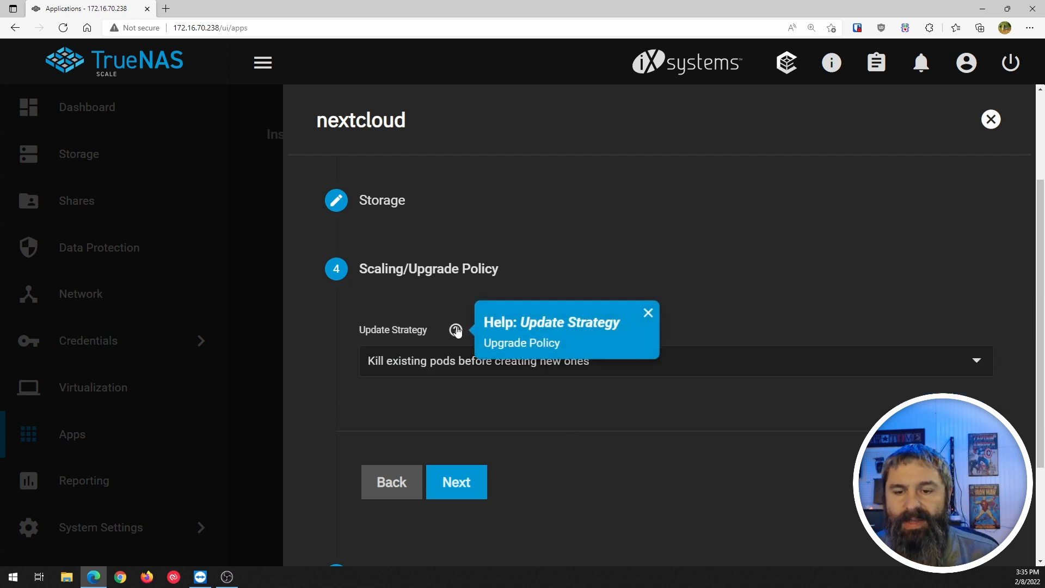
click(457, 331)
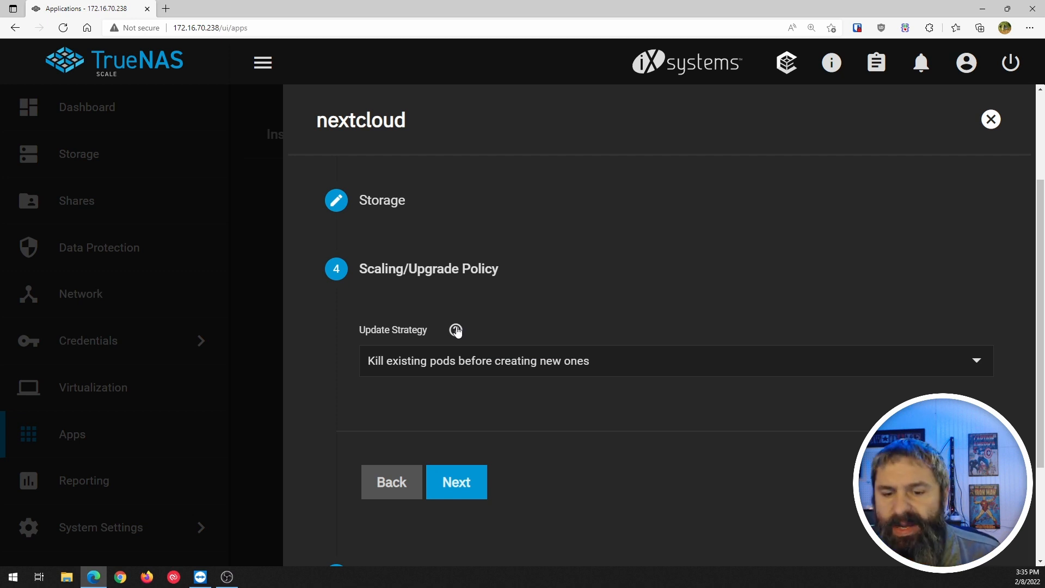
Pass the Advanced DNS Settings unchanged to reach the Confirm Options summary.
scroll(521, 391, down, 2)
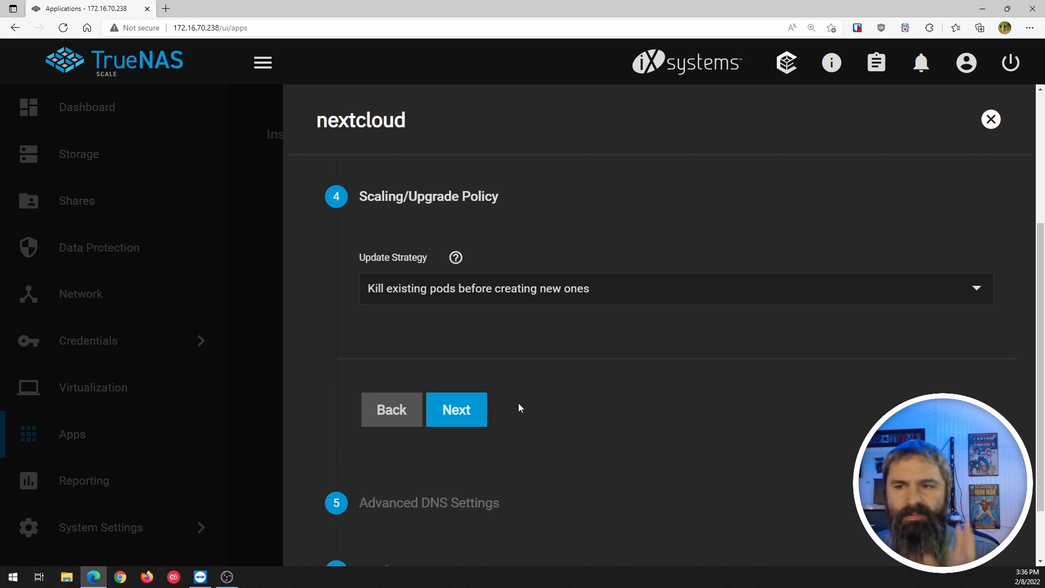
click(476, 414)
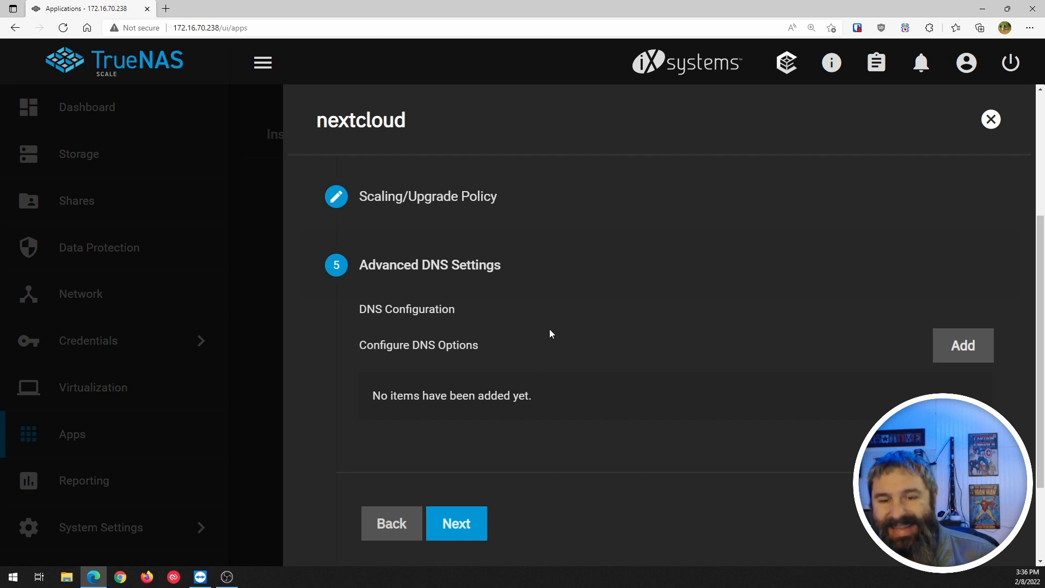
scroll(549, 333, down, 1)
scroll(549, 333, up, 1)
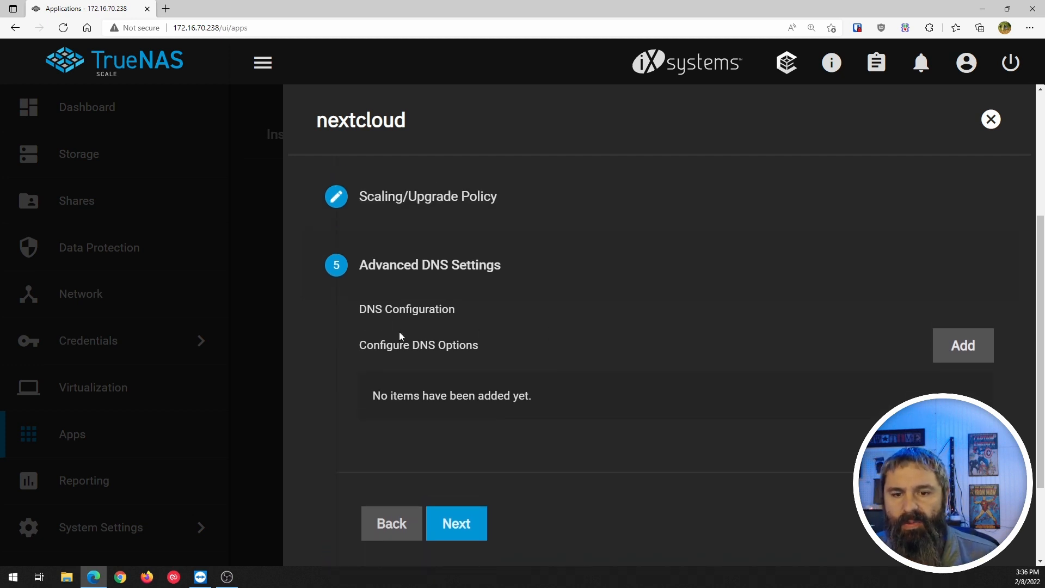
scroll(464, 384, down, 1)
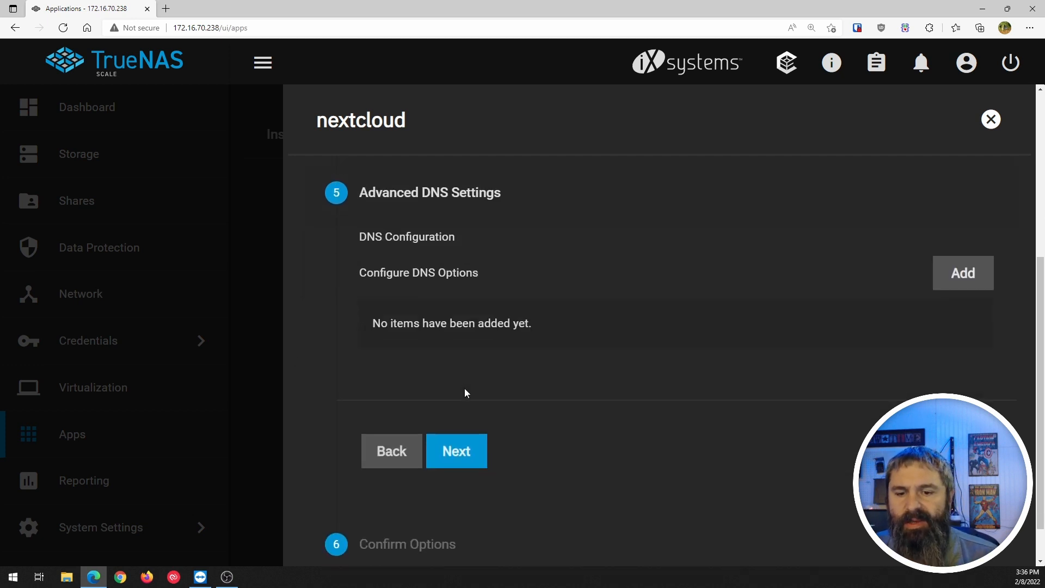
click(476, 448)
scroll(486, 362, down, 2)
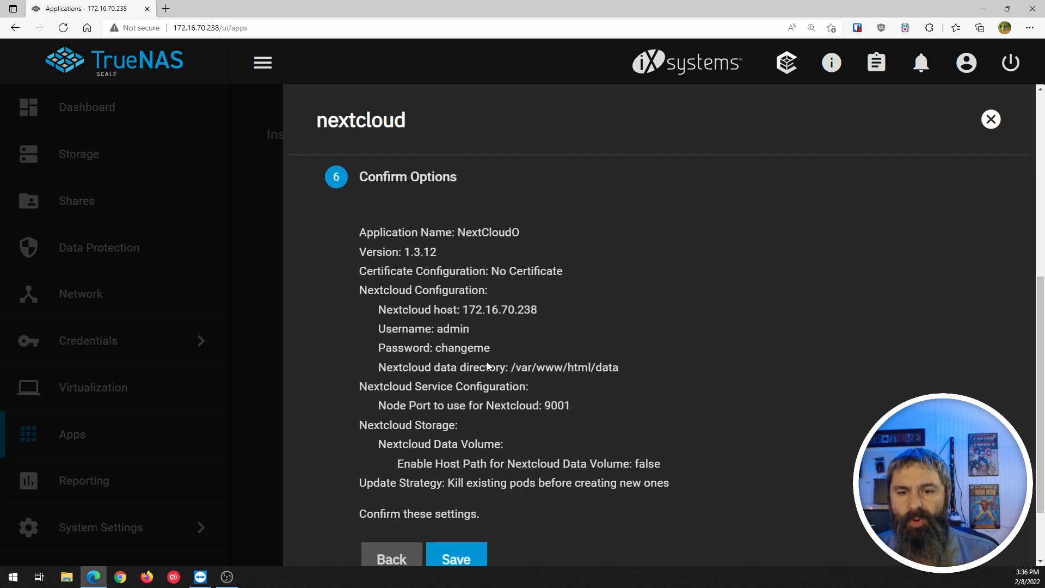
Save the install from Confirm Options, which fails with an EINVAL release_name pattern error.
scroll(486, 361, up, 1)
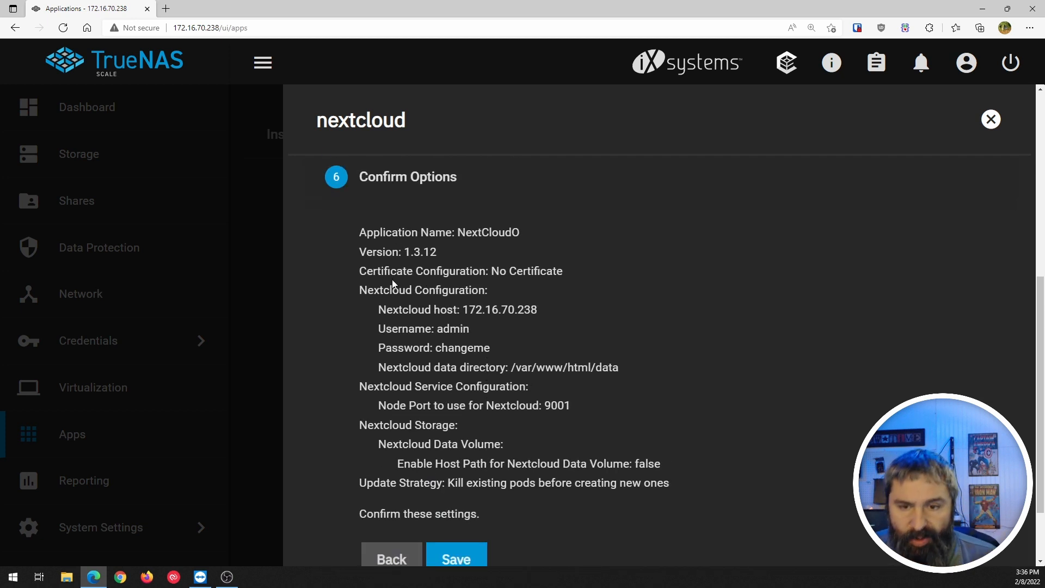
scroll(427, 317, down, 2)
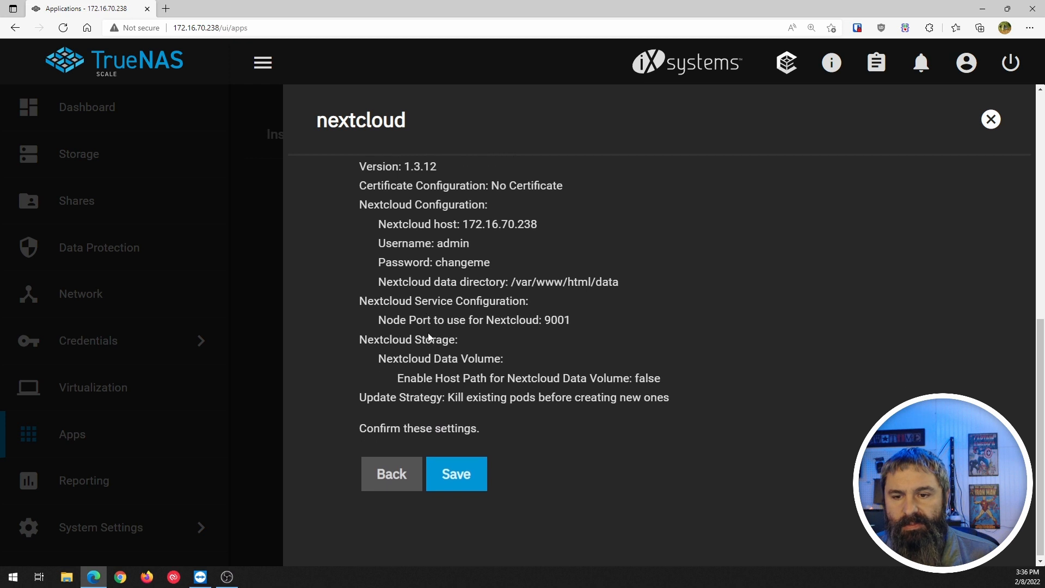
click(456, 471)
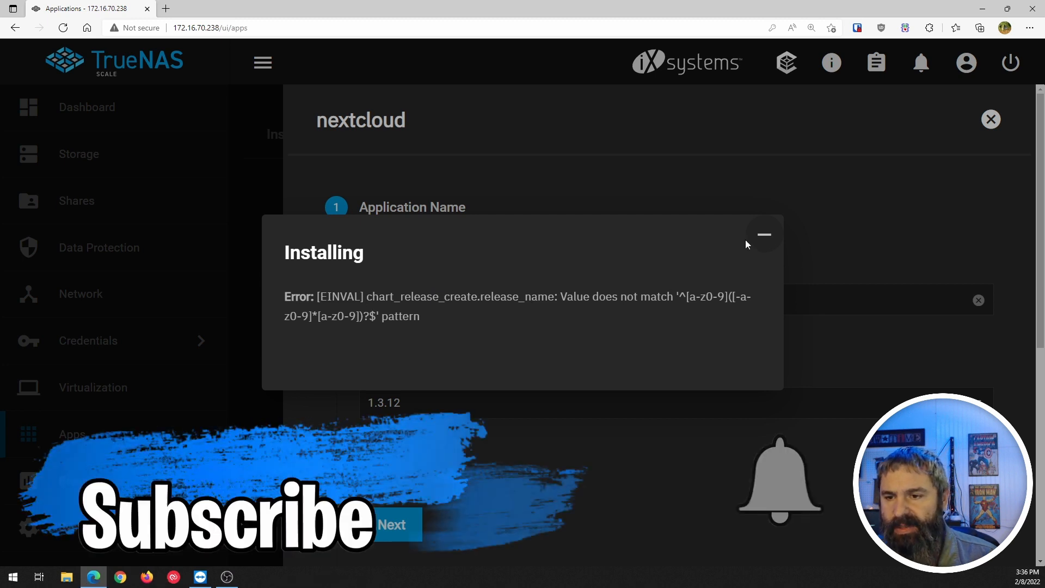
Dismiss the error and correct the Application Name to a valid lowercase name.
click(761, 235)
click(455, 303)
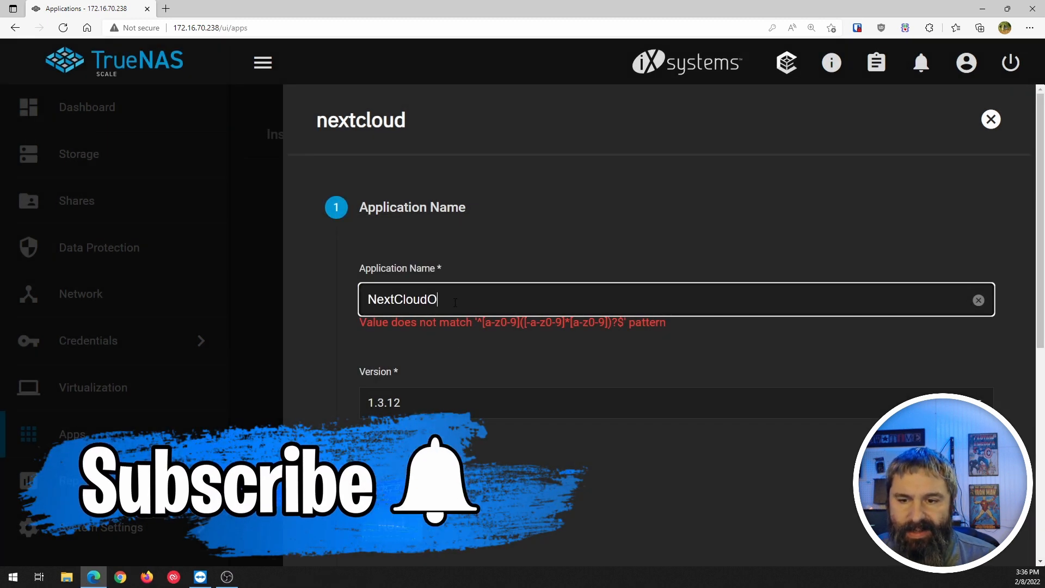
key(BackSpace)
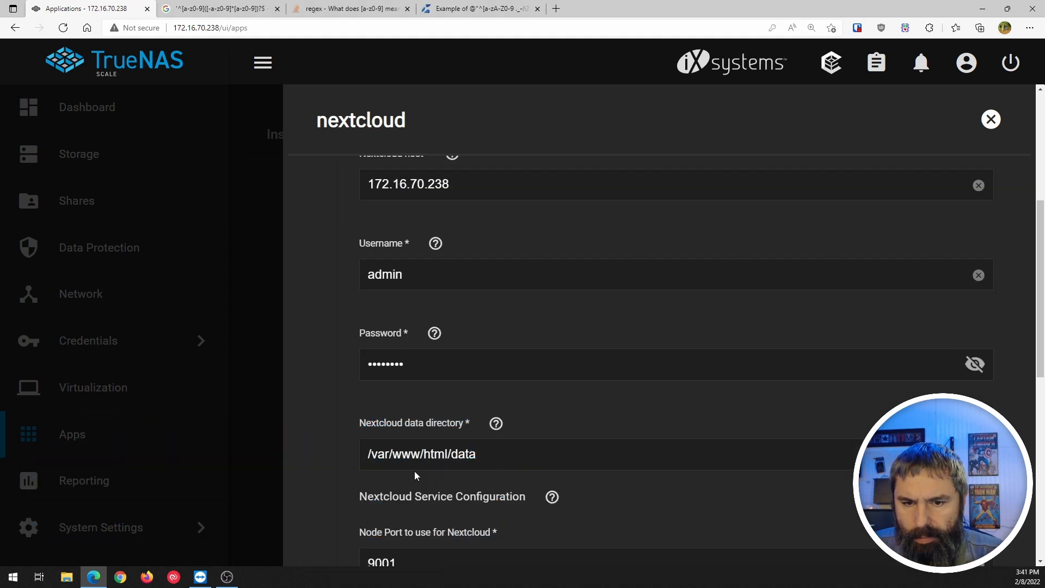
Advance through every wizard step to Confirm Options and save to install Nextcloud.
scroll(414, 471, down, 6)
click(464, 333)
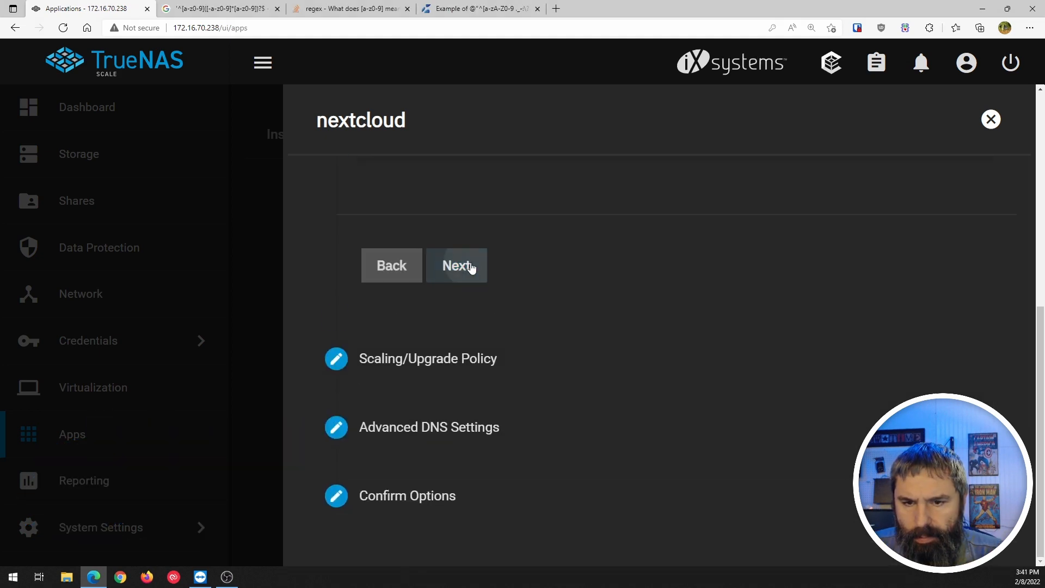
click(468, 269)
click(464, 334)
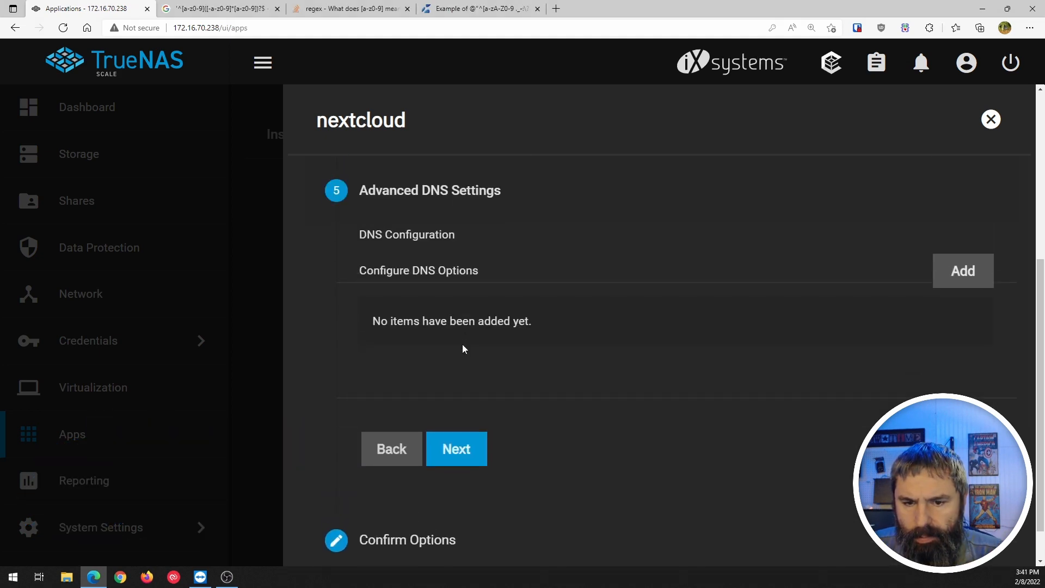
click(451, 459)
scroll(450, 455, down, 3)
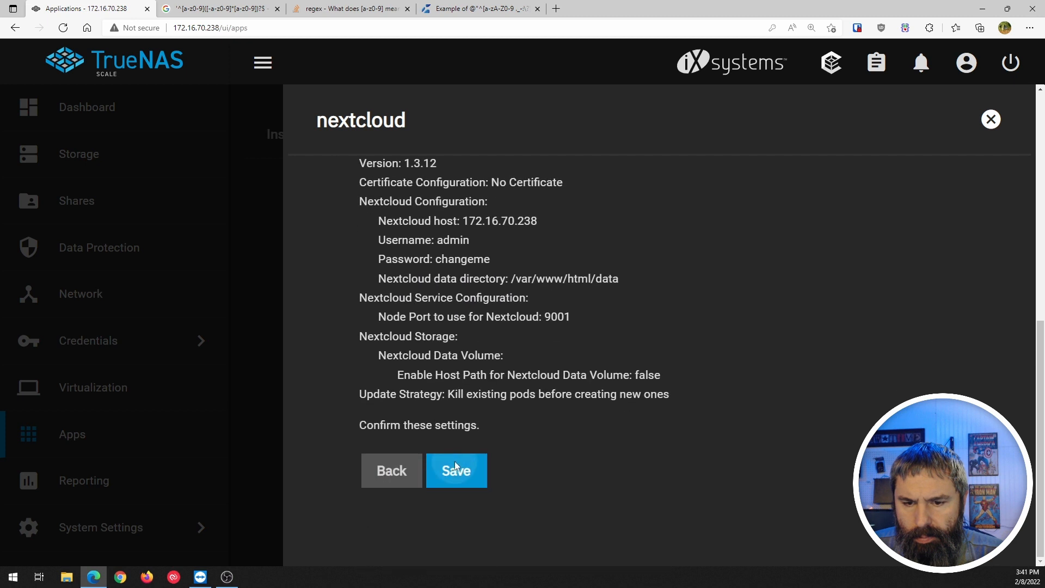
click(455, 463)
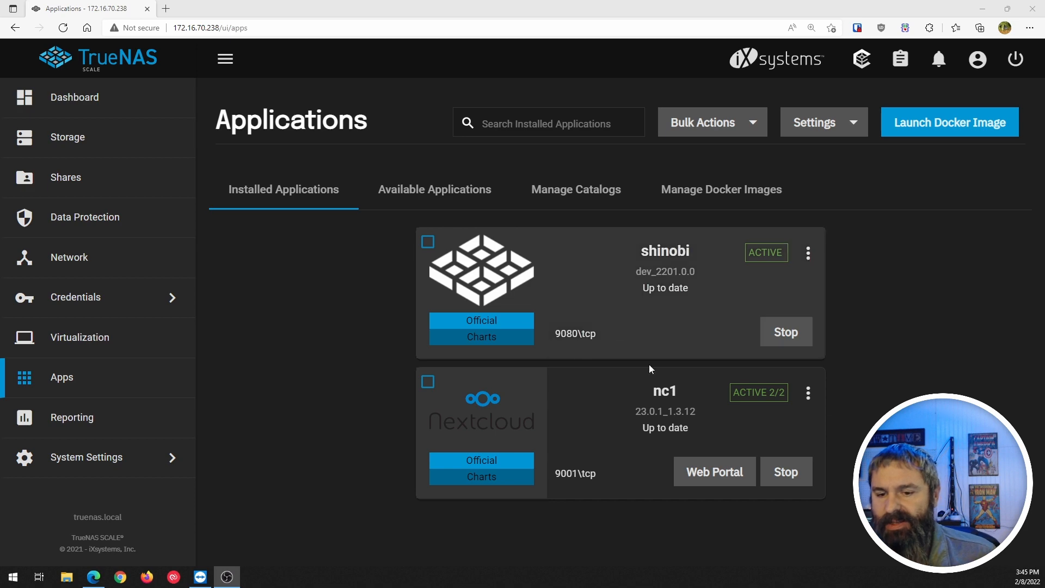
Launch nc1's Web Portal login page, then choose Logs from nc1's three-dot menu.
click(723, 476)
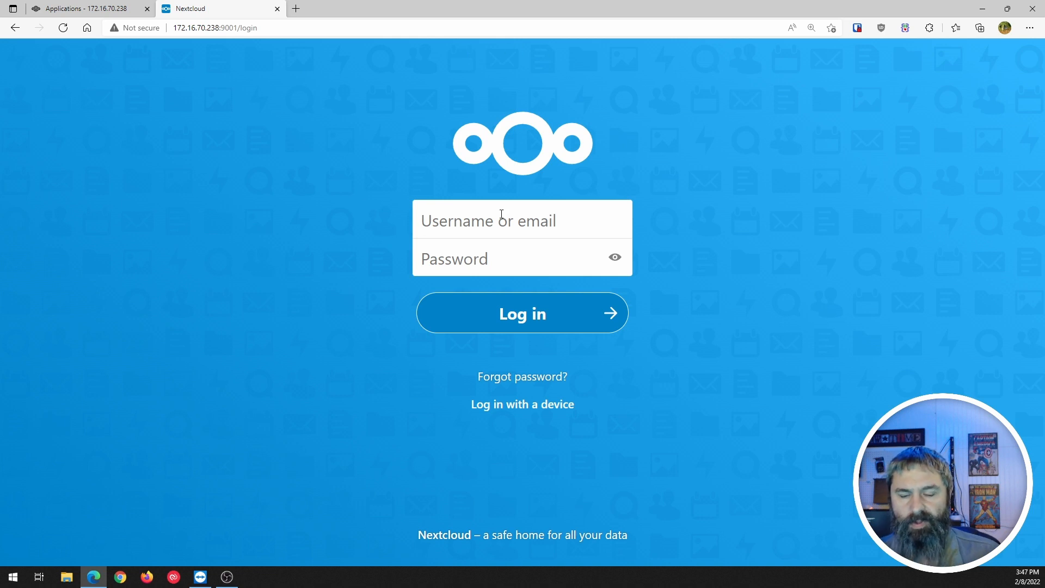
click(101, 6)
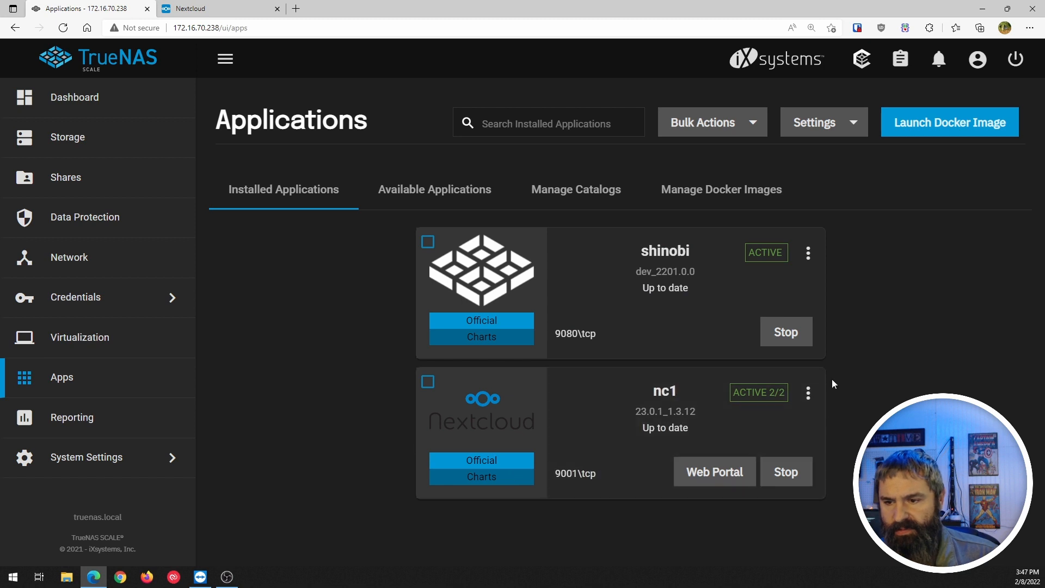
click(807, 392)
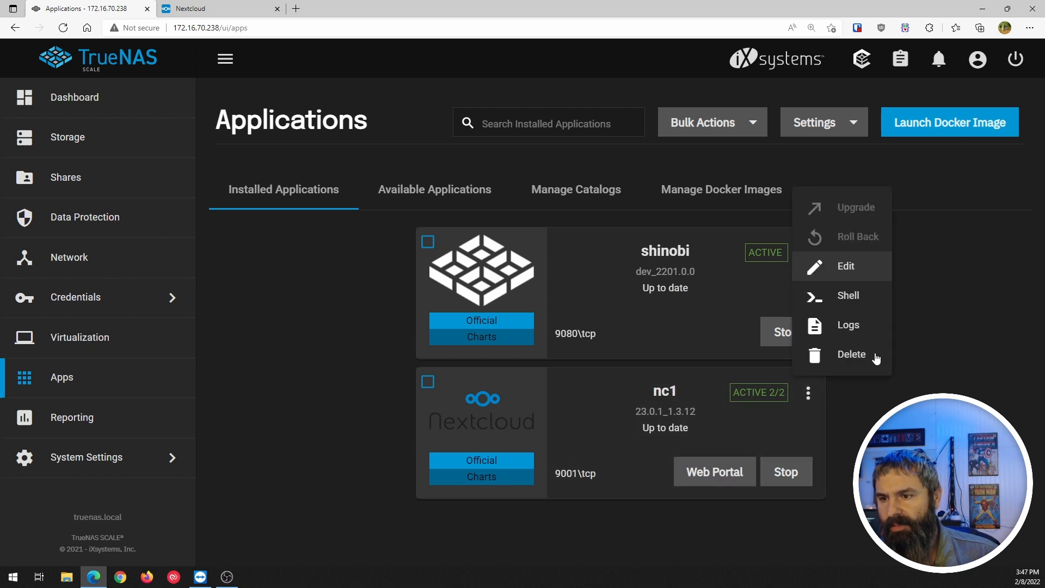
click(847, 326)
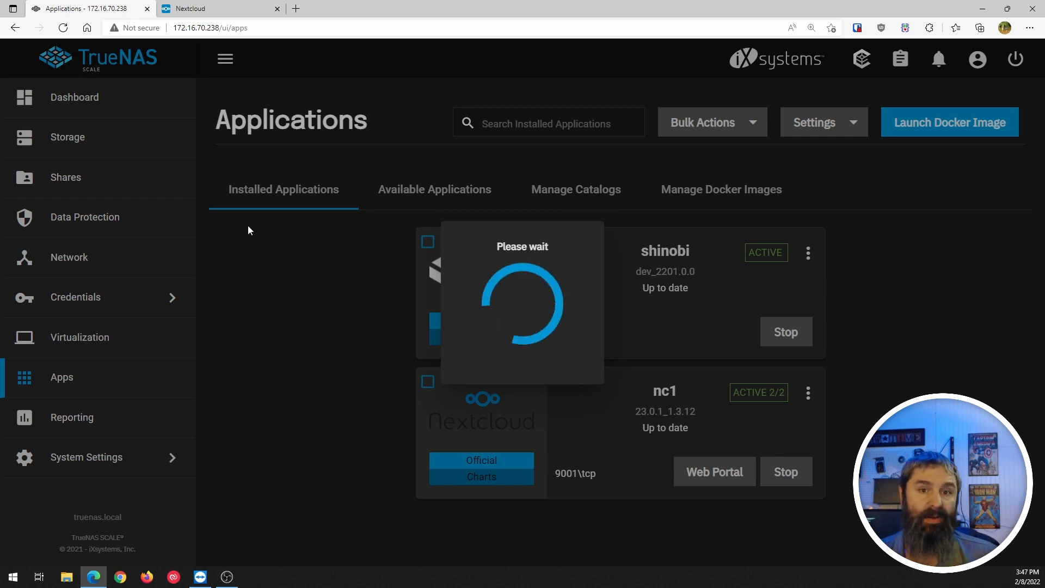
Log in to Nextcloud with the admin username and password, verifying the password first.
click(192, 9)
text(admin)
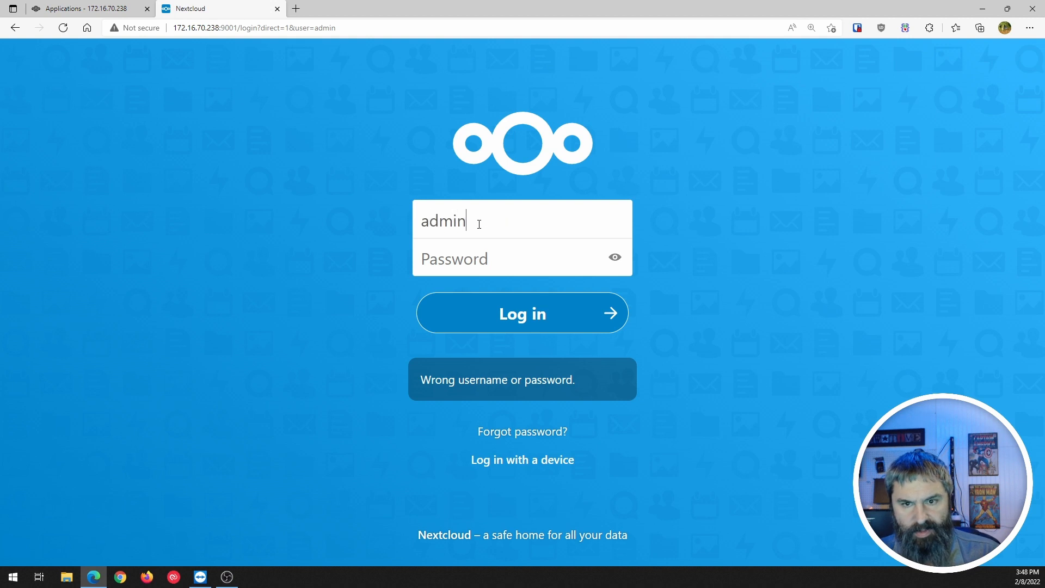
key(Tab)
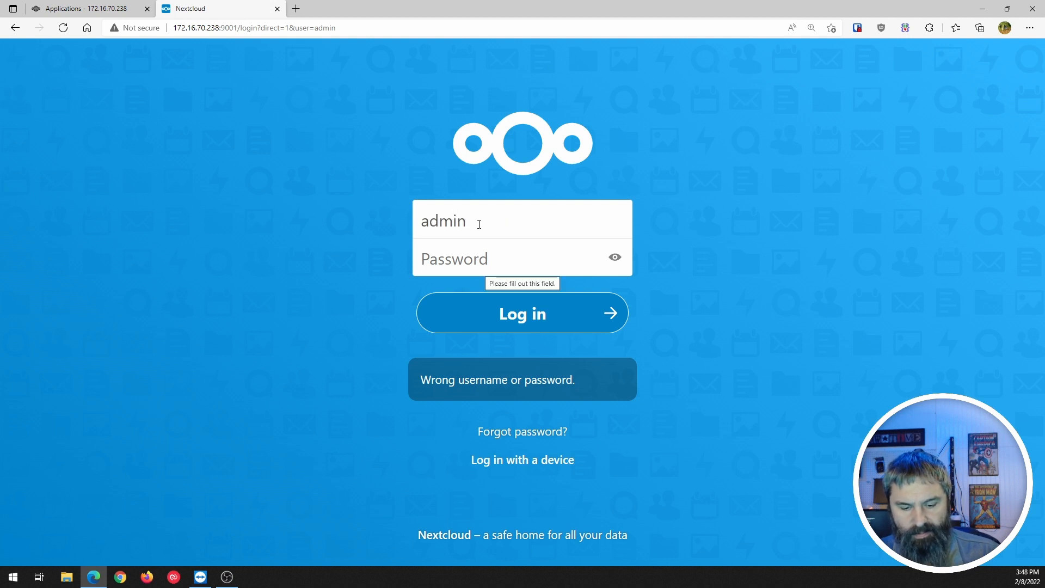
text(********)
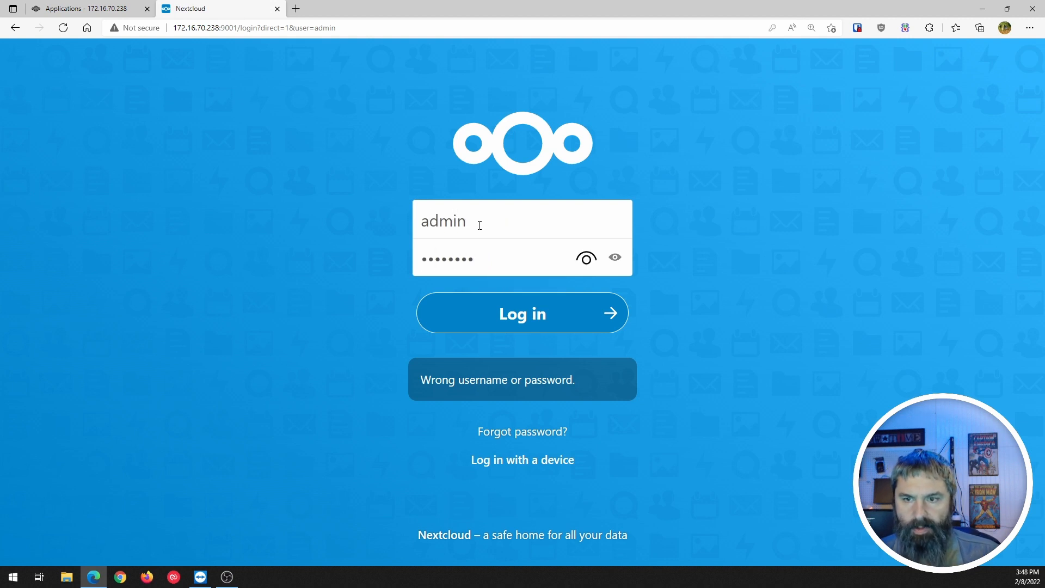
click(588, 261)
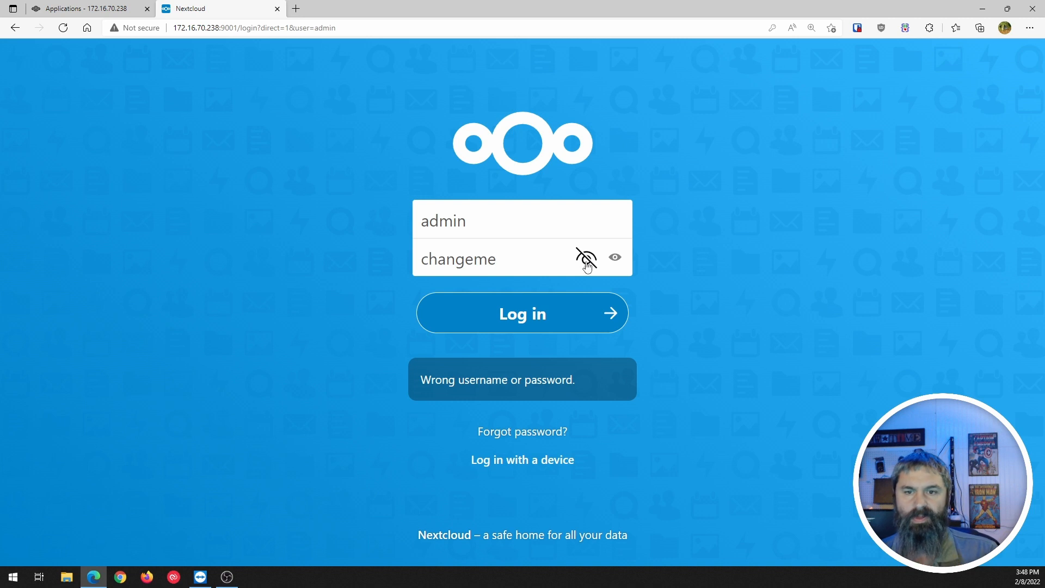
click(541, 314)
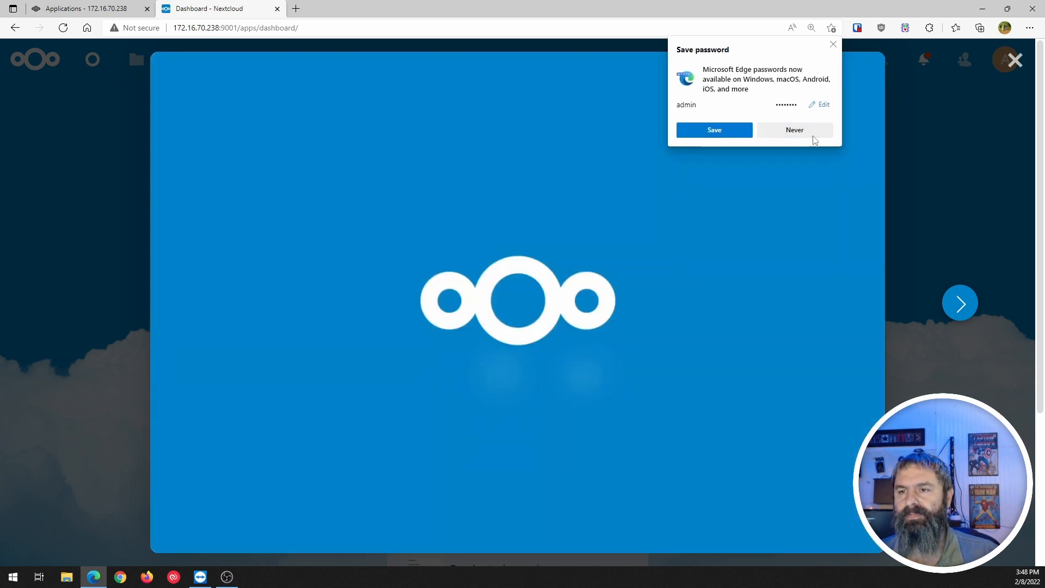
Decline Edge's password save, then step through the welcome slides and choose Start using Nextcloud.
click(813, 136)
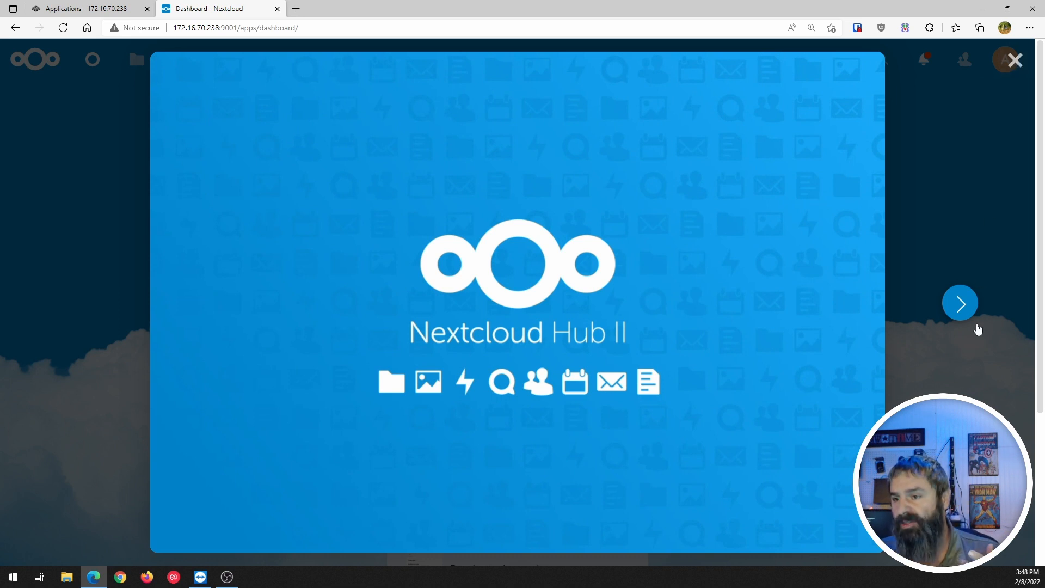
click(960, 307)
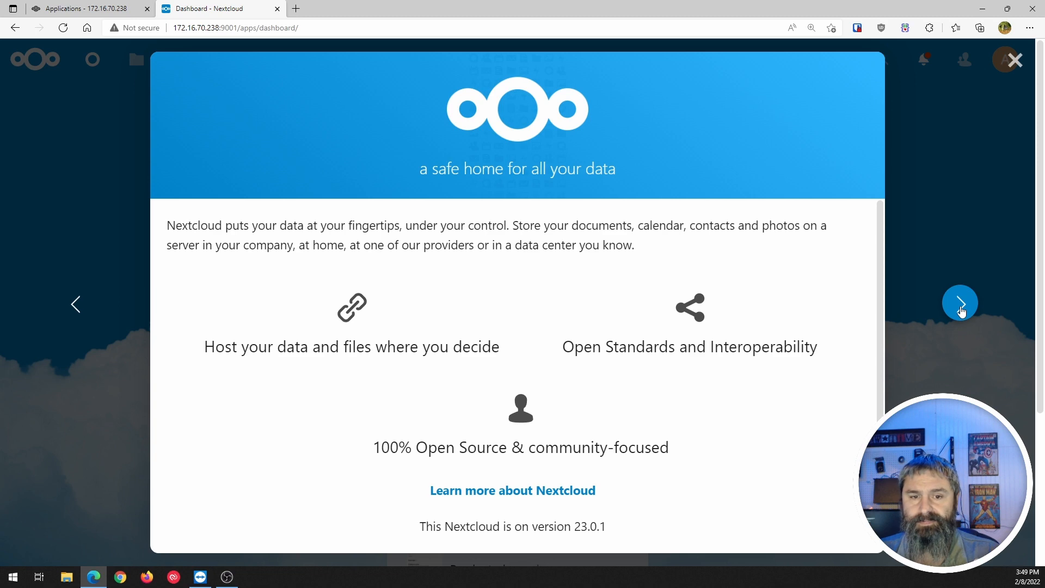
click(961, 306)
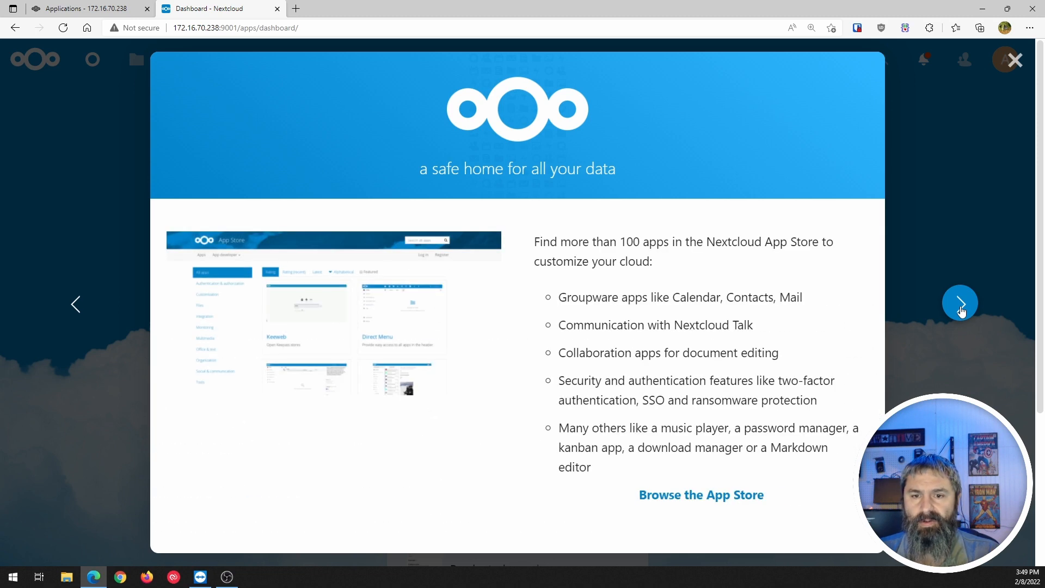
click(960, 304)
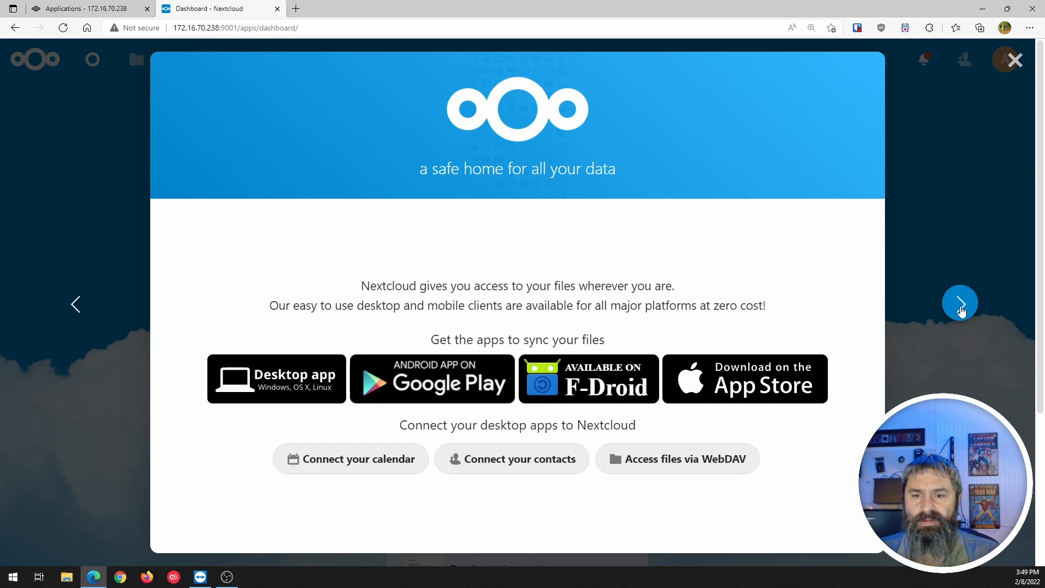
click(961, 305)
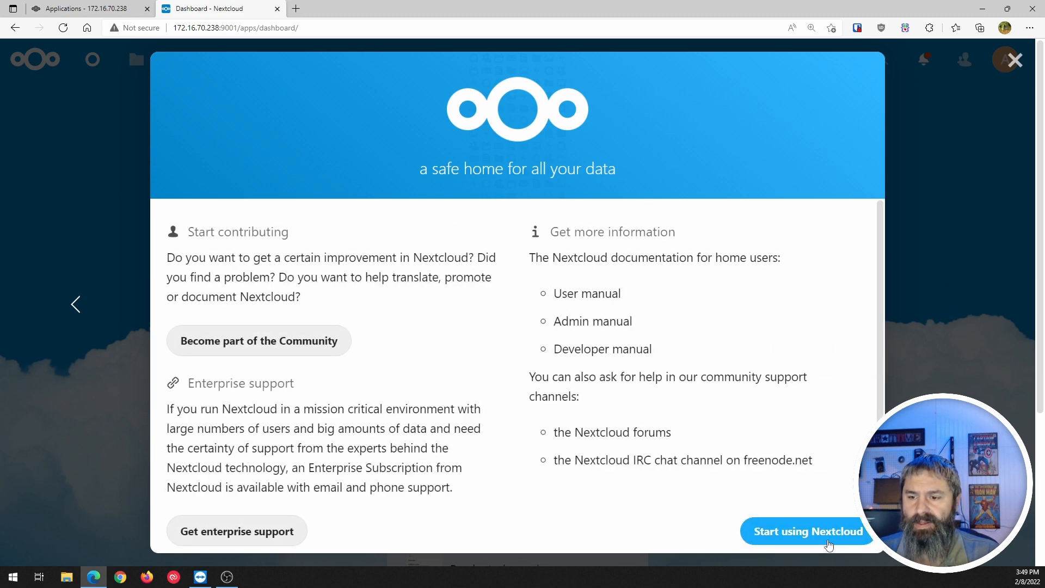
click(825, 533)
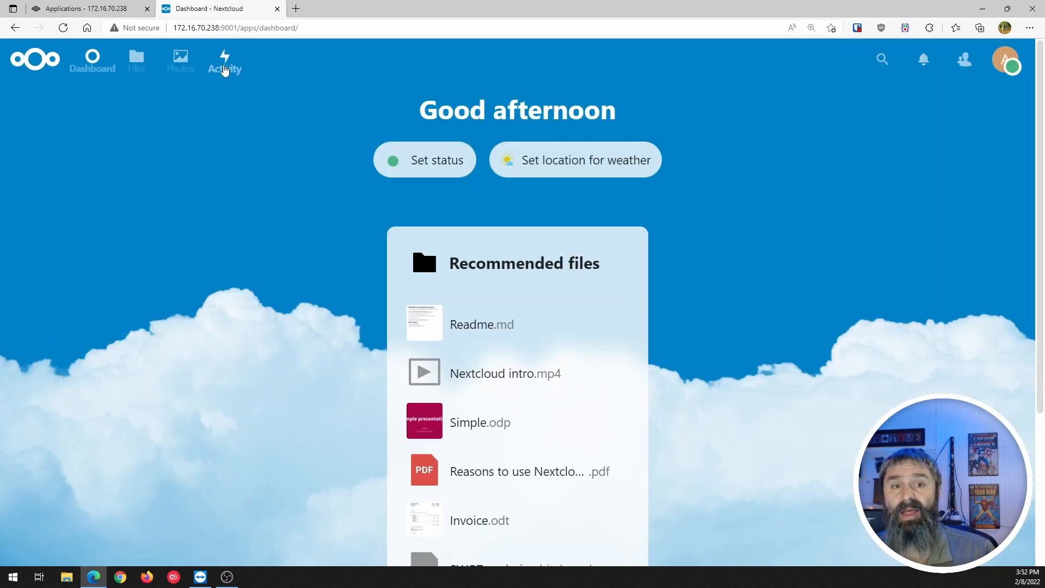